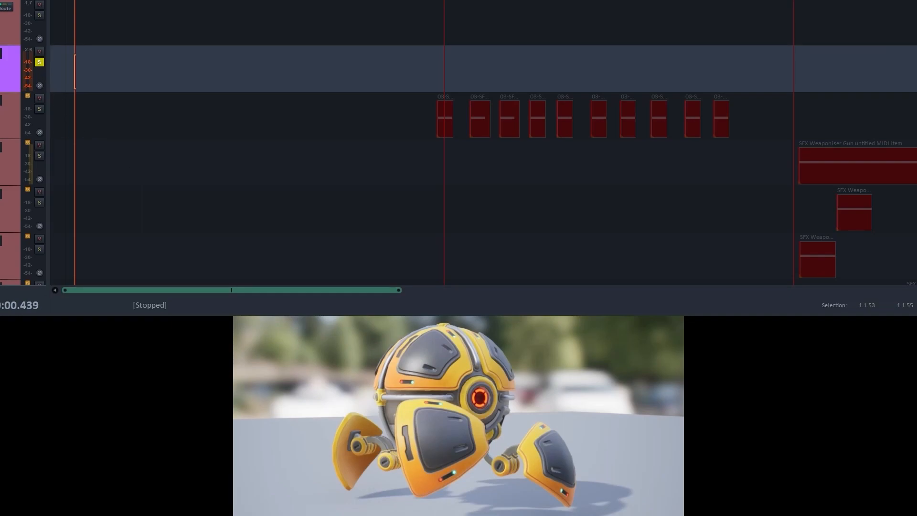
# - Add the Weaponiser (Krotos) VSTi instrument to the SFXWeaponiser Walk track
pyautogui.press('f')
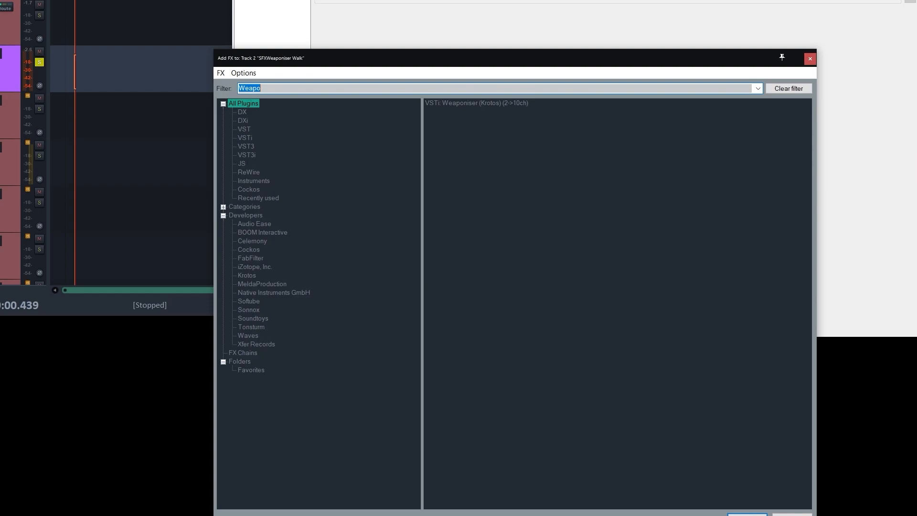
pyautogui.click(470, 102)
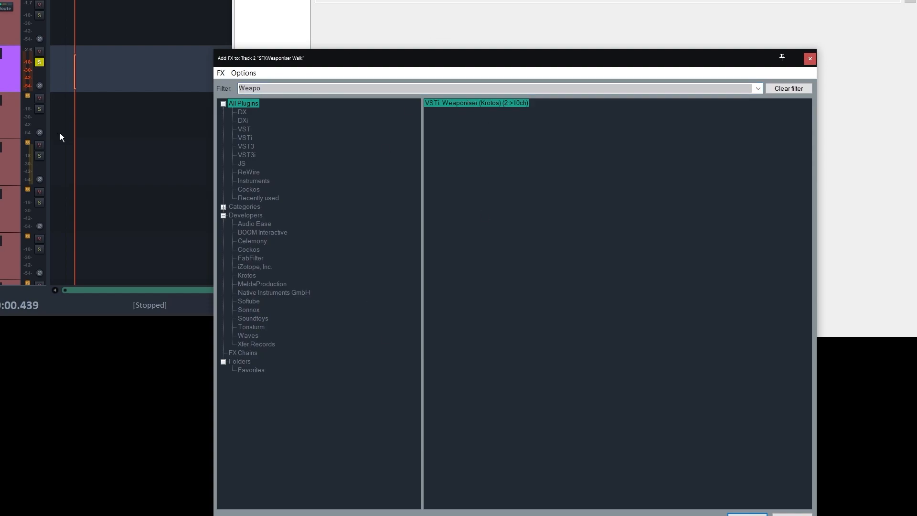
pyautogui.click(748, 515)
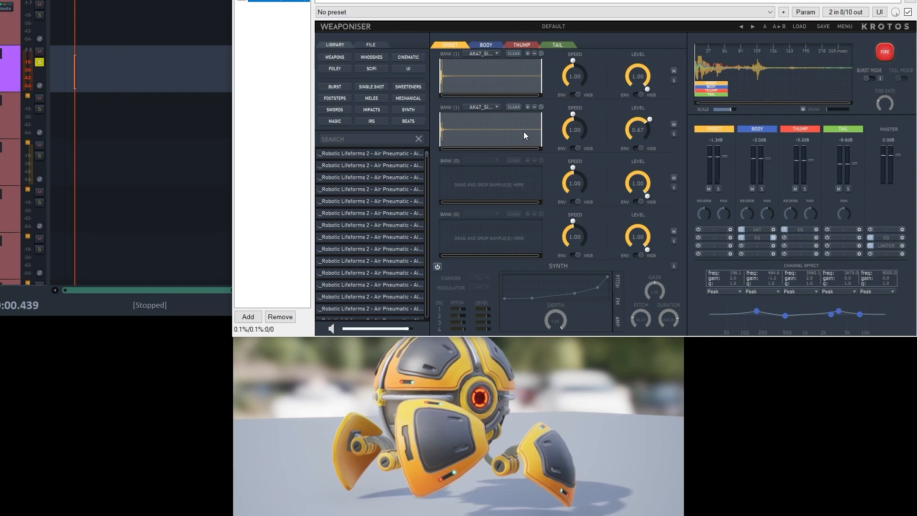
# - Look through the sample banks of Weaponiser's Onset, Body, Thump and Tail sections
pyautogui.click(485, 45)
pyautogui.click(457, 45)
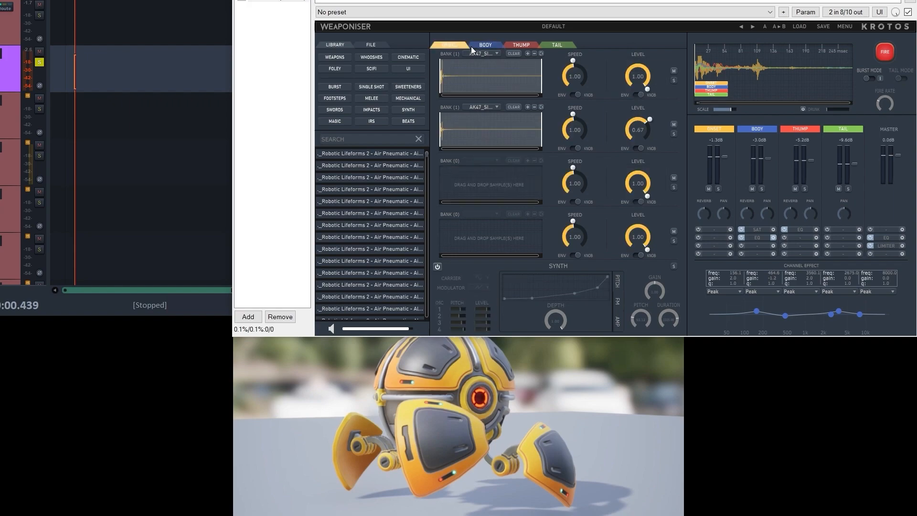
pyautogui.click(485, 46)
pyautogui.click(514, 47)
pyautogui.click(560, 48)
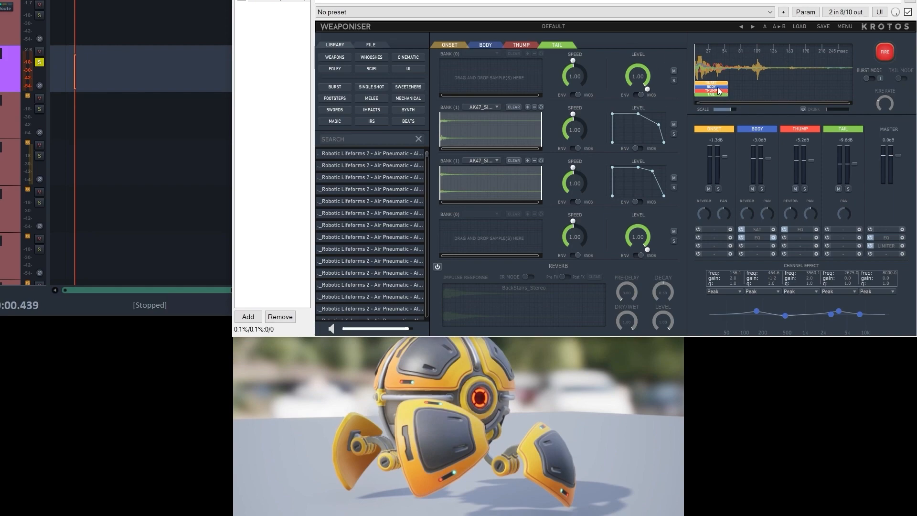
# - Try moving the Body block to about 218 ms on the Weaponiser timeline and return it to the start
pyautogui.moveTo(719, 91)
pyautogui.mouseDown()
pyautogui.moveTo(853, 97)
pyautogui.moveTo(833, 91)
pyautogui.mouseUp()
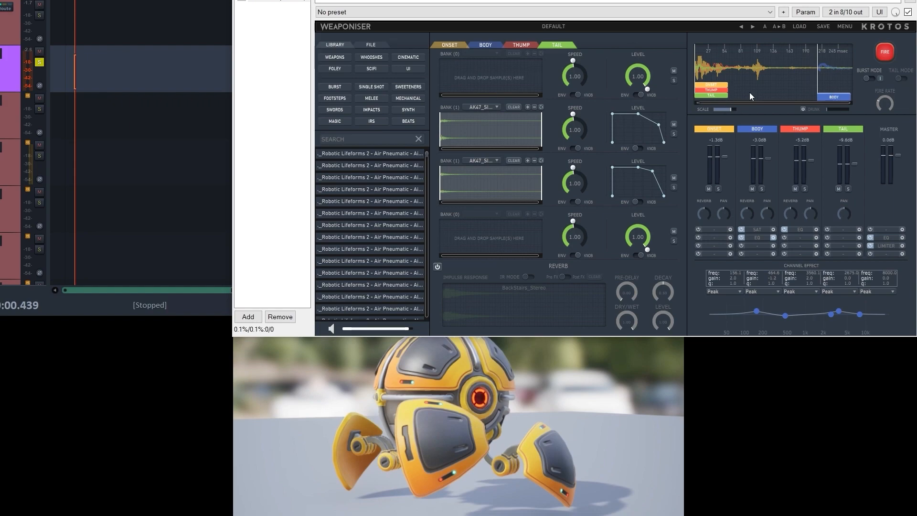
pyautogui.moveTo(836, 100); pyautogui.dragTo(702, 109)
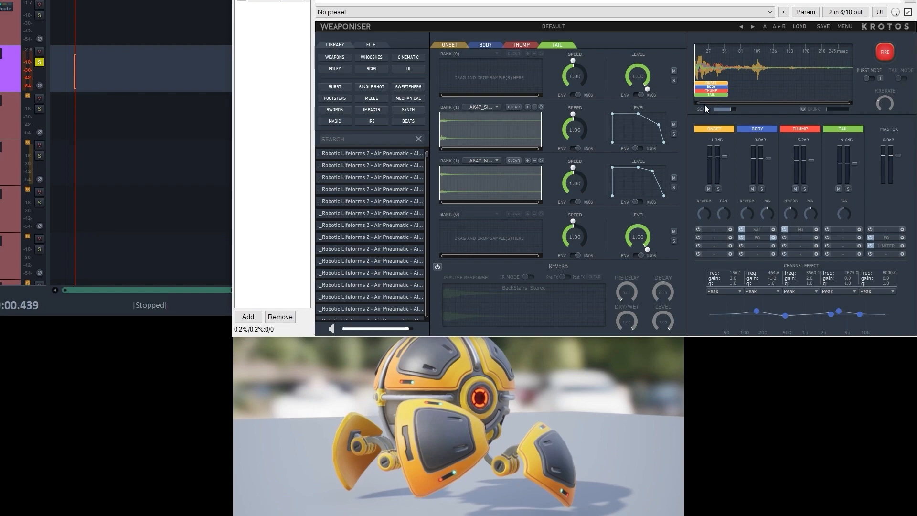
# - Try the first Onset bank's speed and level knobs and switch both controls to envelope mode
pyautogui.click(448, 45)
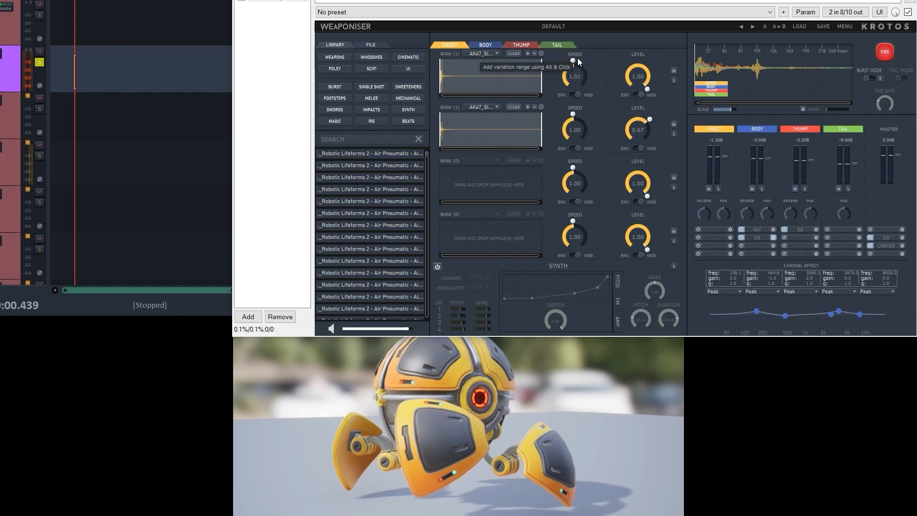
pyautogui.moveTo(577, 69); pyautogui.dragTo(560, 94)
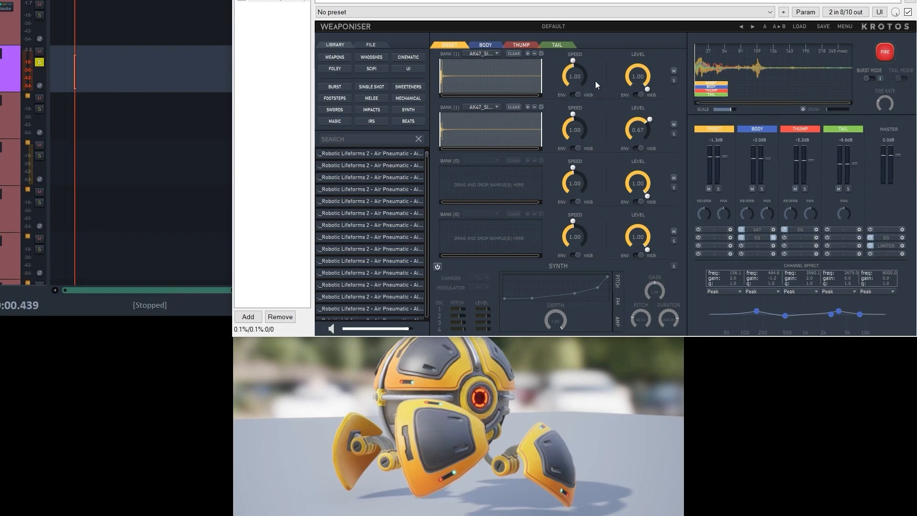
pyautogui.moveTo(637, 65)
pyautogui.mouseDown()
pyautogui.moveTo(610, 119)
pyautogui.moveTo(643, 55)
pyautogui.moveTo(635, 59)
pyautogui.mouseUp()
pyautogui.click(573, 95)
pyautogui.click(638, 95)
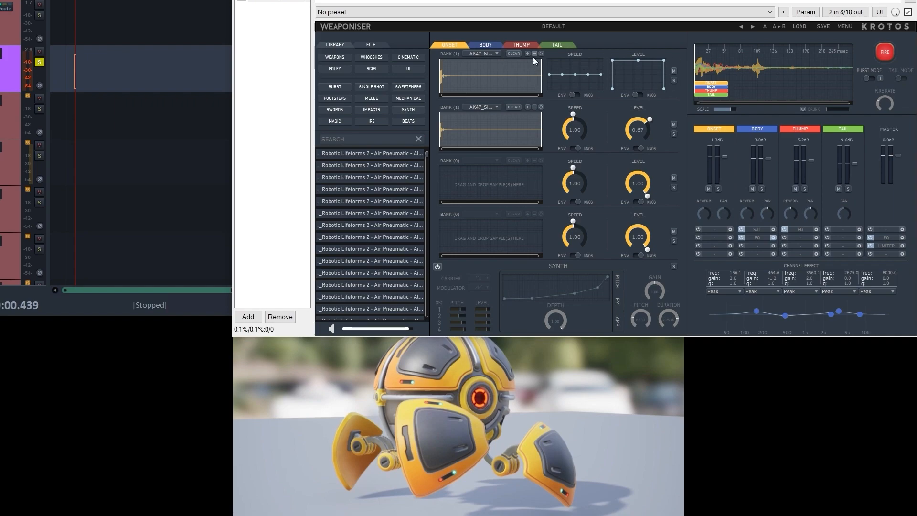
# - Shape the first Onset bank's speed envelope into a rising curve and try lowering the end of its level envelope
pyautogui.moveTo(550, 75); pyautogui.dragTo(547, 89)
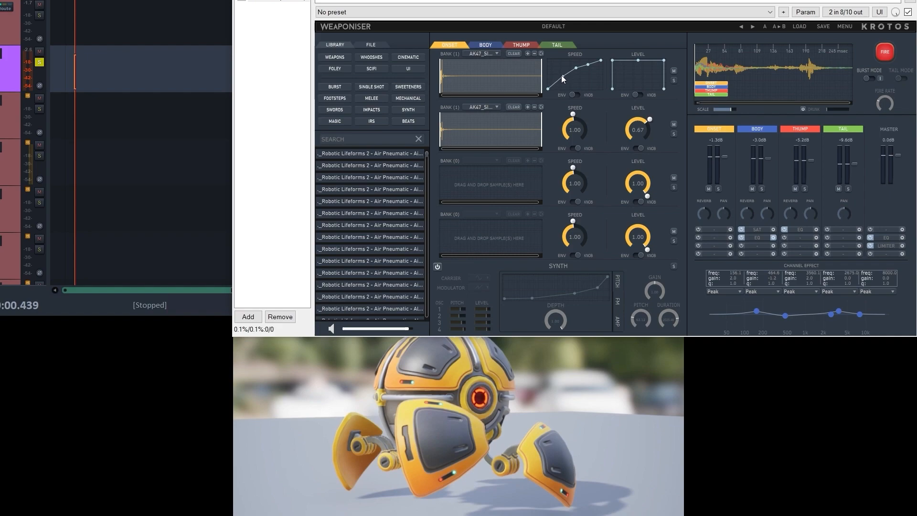
pyautogui.moveTo(576, 67); pyautogui.dragTo(575, 72)
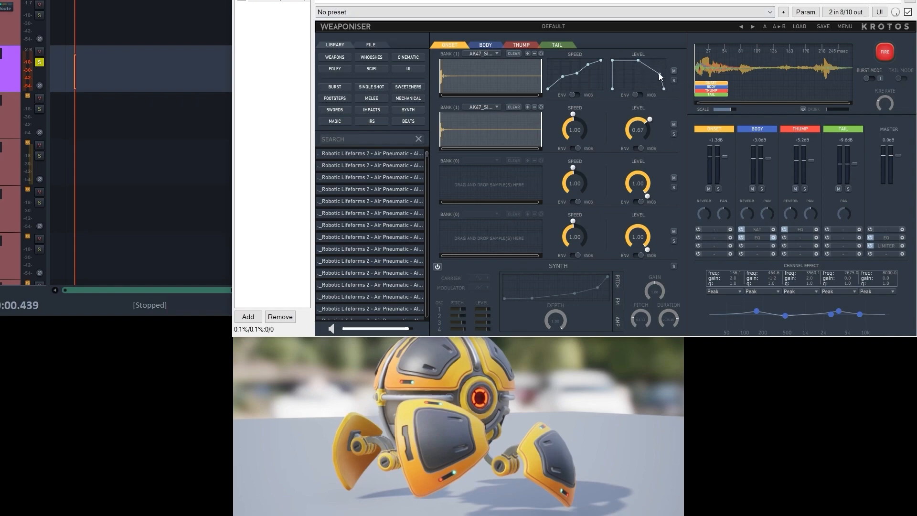
pyautogui.moveTo(659, 74)
pyautogui.mouseDown()
pyautogui.moveTo(648, 77)
pyautogui.moveTo(664, 61)
pyautogui.mouseUp()
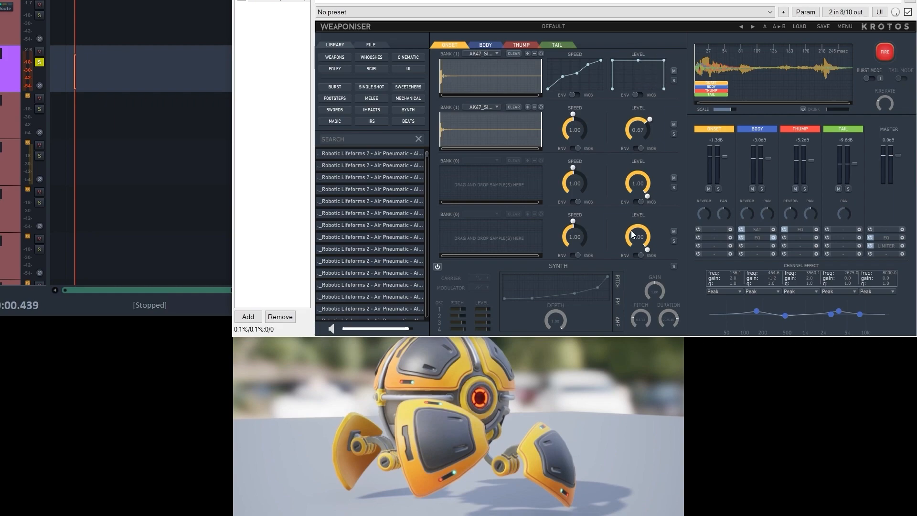
# - Compare the Onset and Body sections and examine the Onset synth
pyautogui.click(485, 44)
pyautogui.click(449, 42)
pyautogui.click(485, 44)
pyautogui.click(446, 45)
pyautogui.click(437, 268)
# - Load the Heavy Mech Suit factory preset from 19_Robotic Lifeforms 2 and fire it to audition the sound
pyautogui.click(798, 27)
pyautogui.moveTo(812, 53)
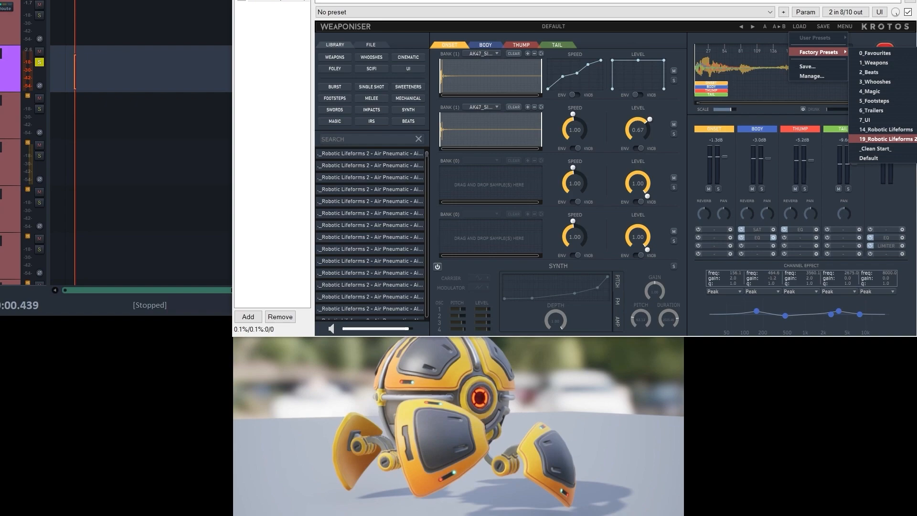
pyautogui.click(901, 191)
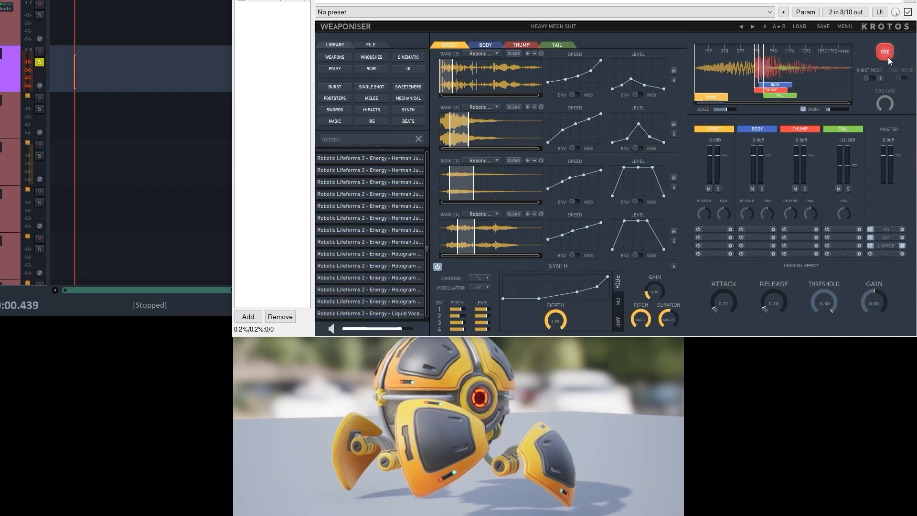
pyautogui.click(888, 55)
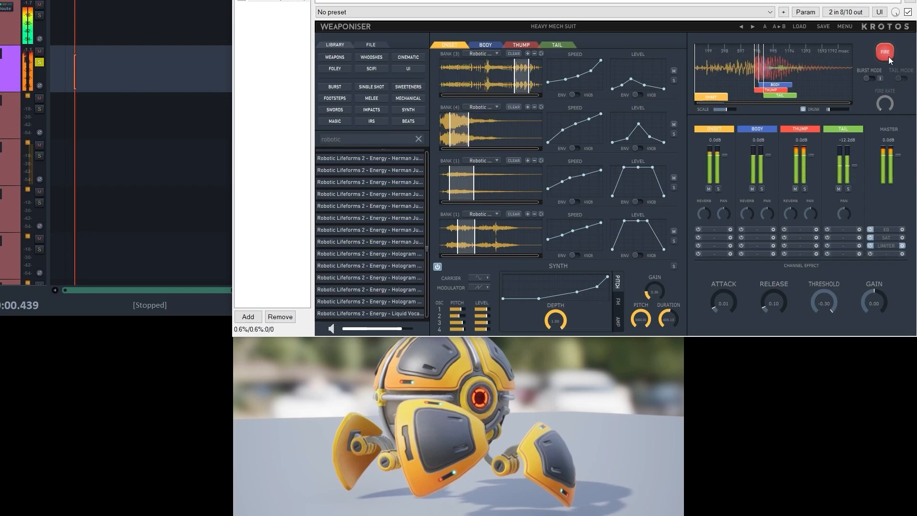
pyautogui.click(887, 56)
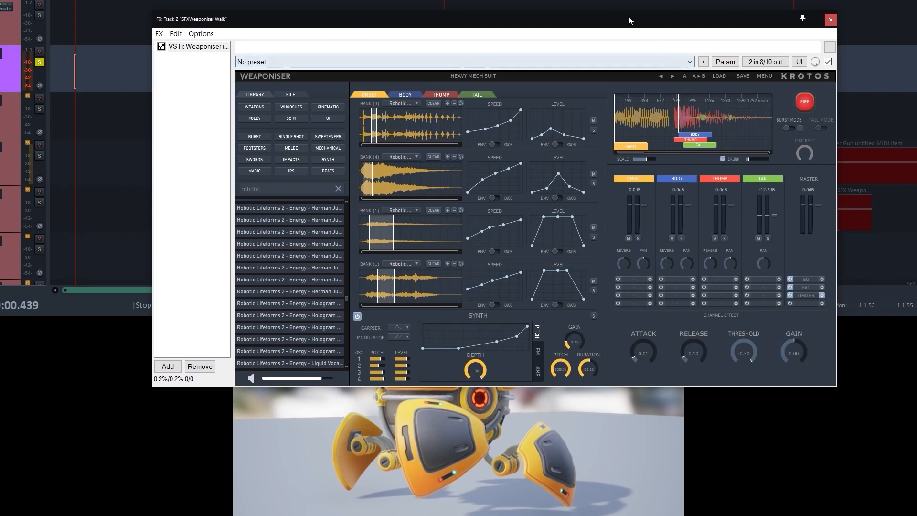
# - Reposition the effect window and load the Robot KIA factory preset to audition it
pyautogui.moveTo(599, 20); pyautogui.dragTo(695, 0)
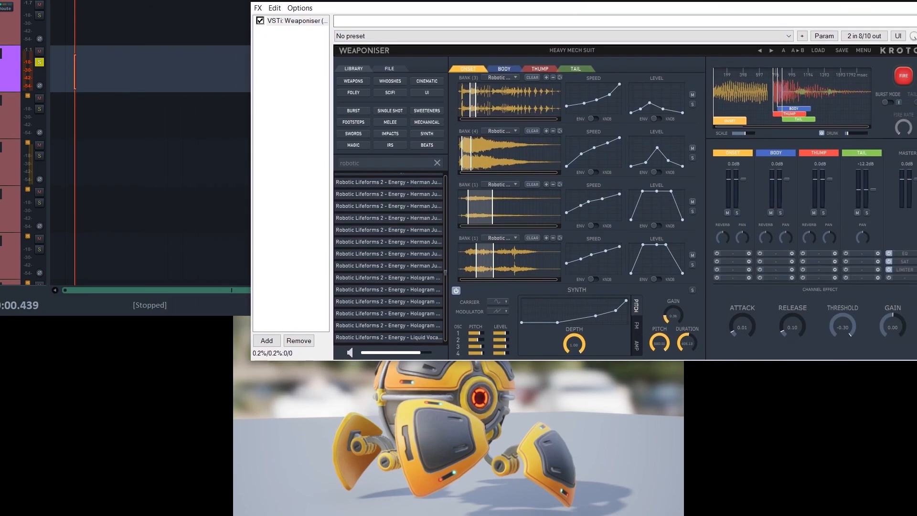
pyautogui.moveTo(639, 0); pyautogui.dragTo(685, 0)
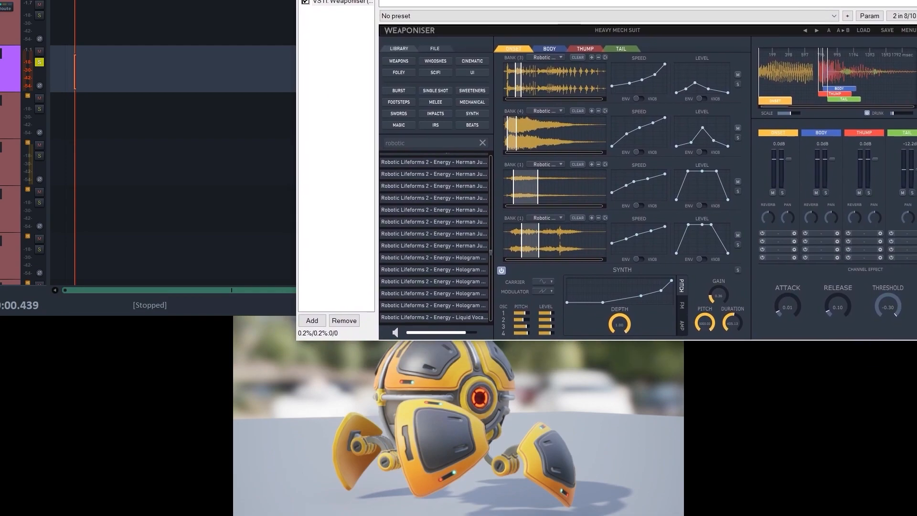
pyautogui.click(860, 30)
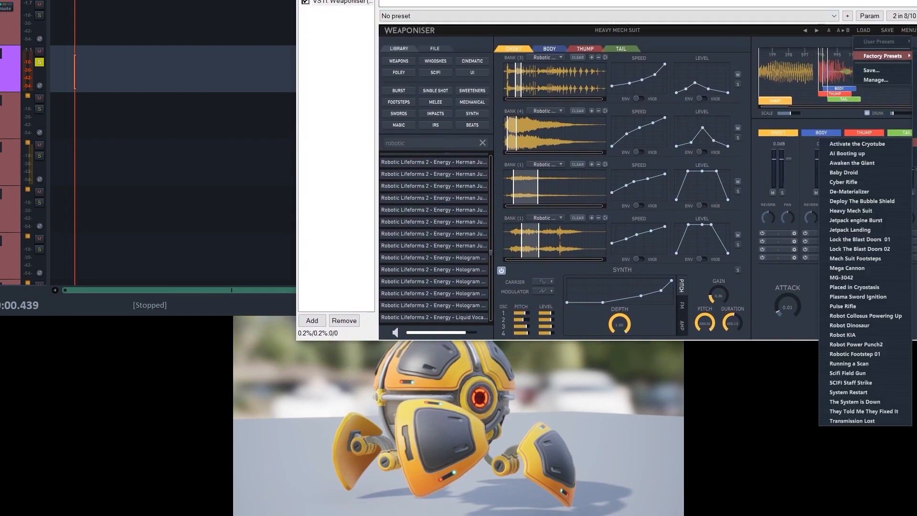
pyautogui.moveTo(883, 56)
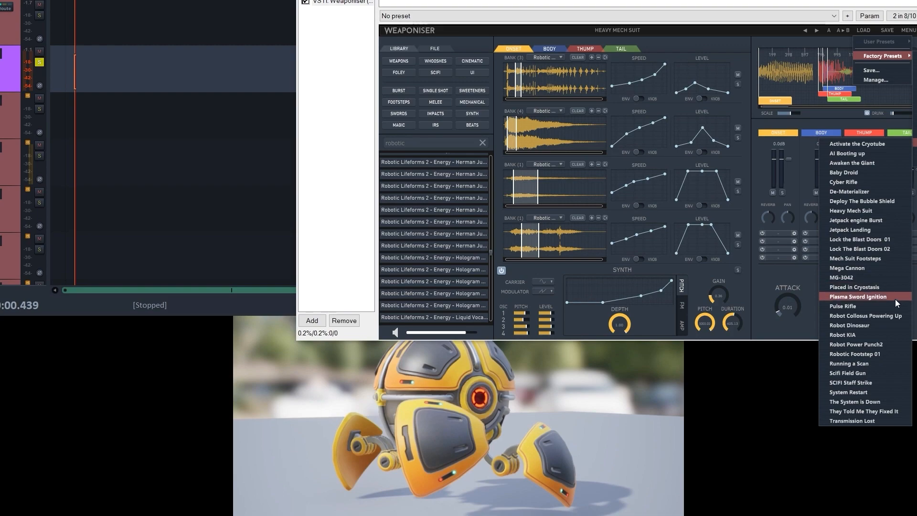
pyautogui.click(853, 335)
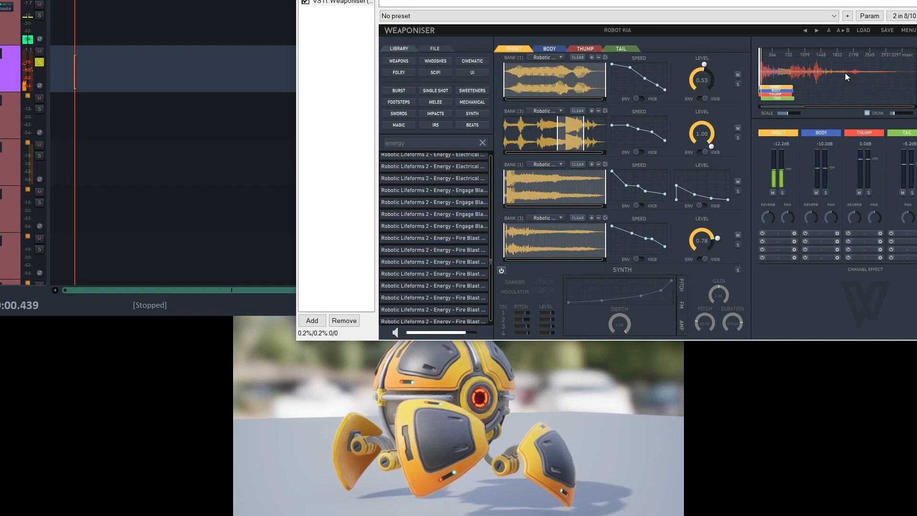
# - Load the Baby Droid factory preset from the Robotic Lifeforms 2 set and fire it to hear the sound
pyautogui.click(863, 29)
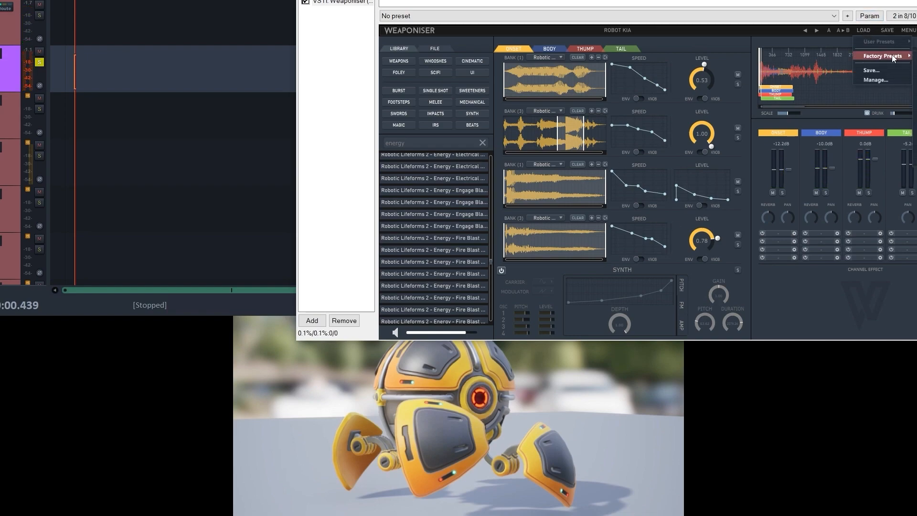
pyautogui.moveTo(883, 56)
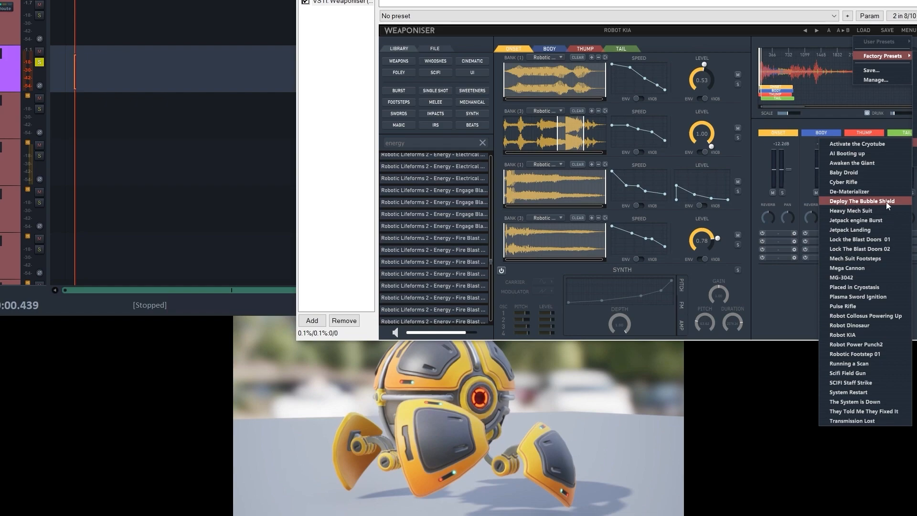
pyautogui.click(840, 173)
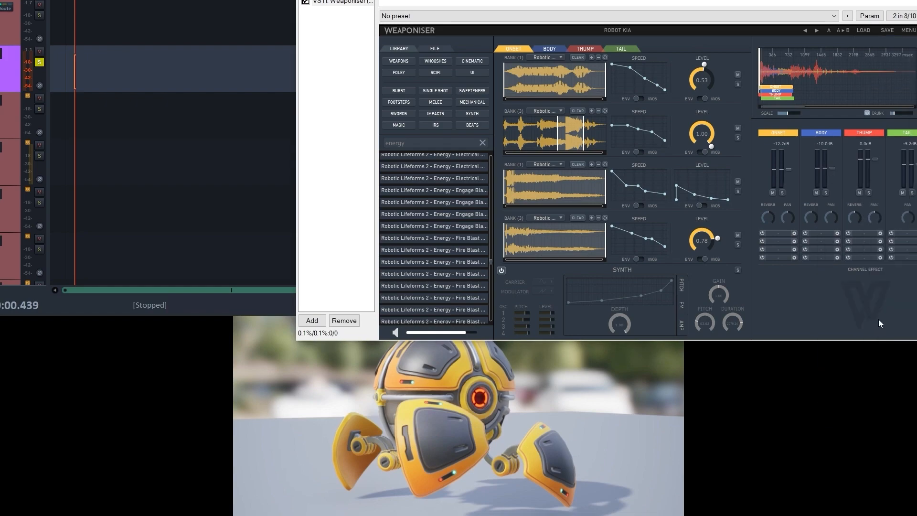
pyautogui.moveTo(621, 1); pyautogui.dragTo(592, 6)
pyautogui.click(915, 60)
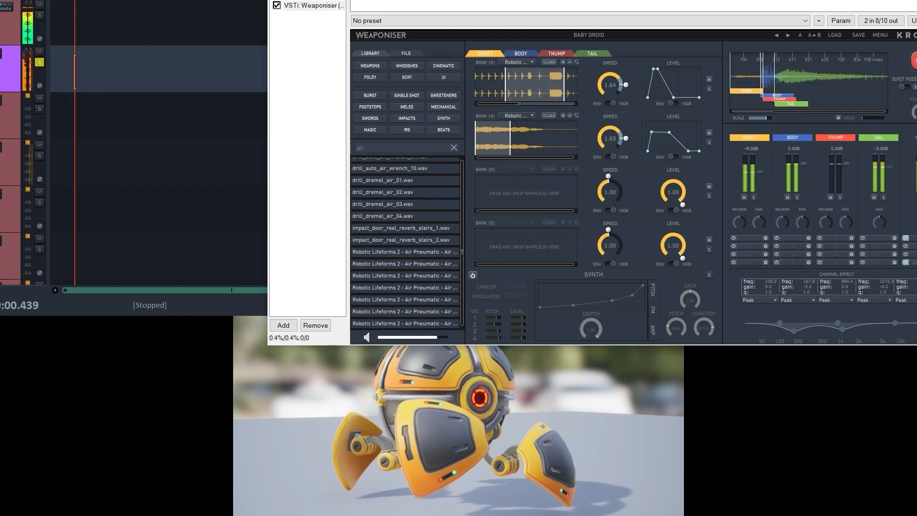
# - Move the effect window off the timeline start and play the robot video from near the beginning to audition Baby Droid against it
pyautogui.moveTo(732, 1); pyautogui.dragTo(778, 18)
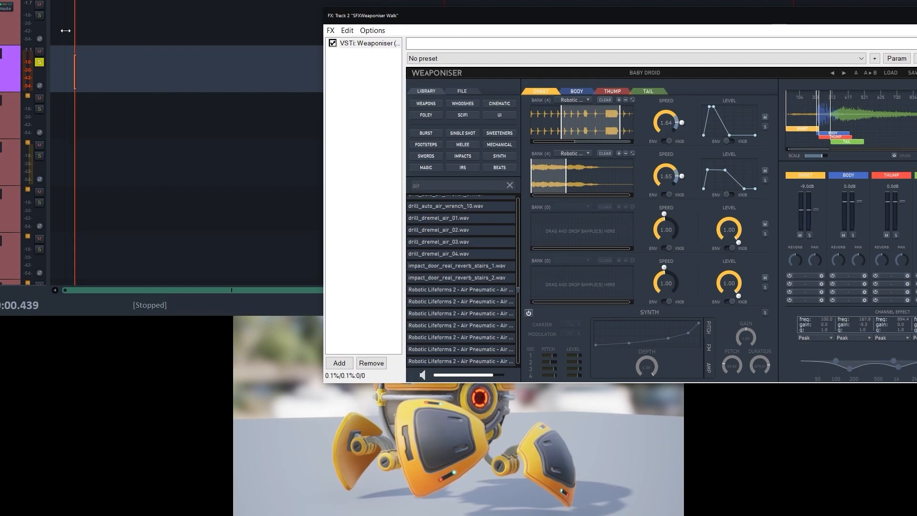
pyautogui.click(65, 81)
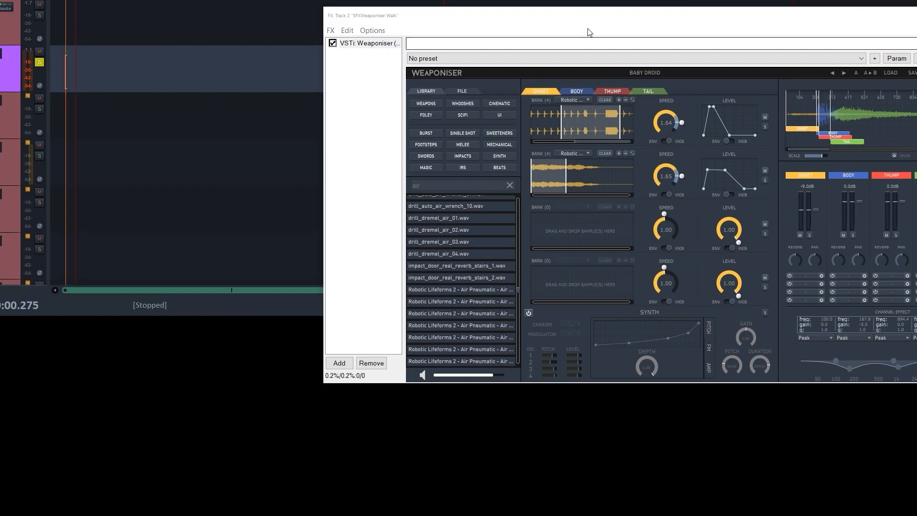
pyautogui.moveTo(602, 23); pyautogui.dragTo(916, 158)
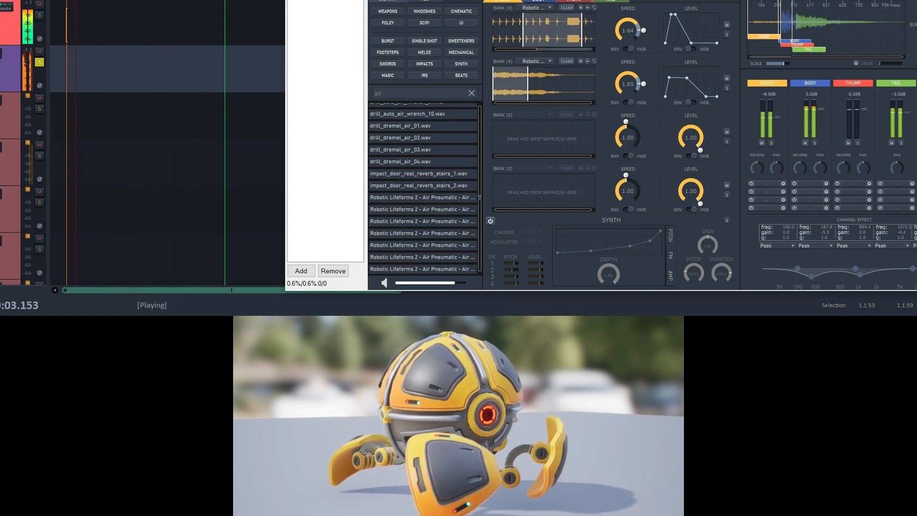
pyautogui.press('space')
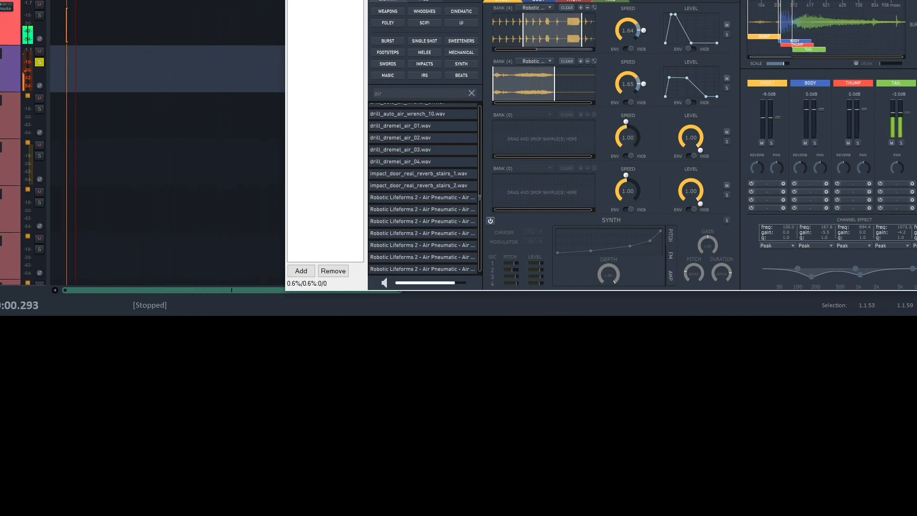
pyautogui.press('space')
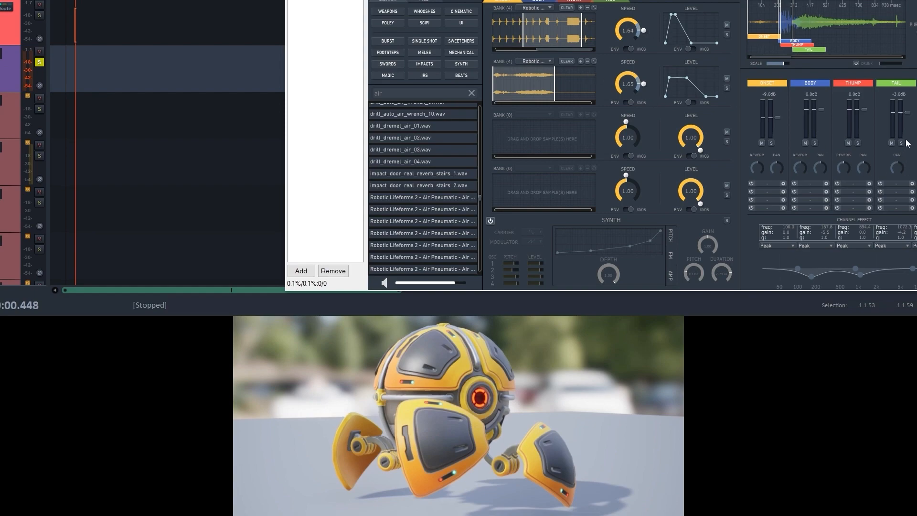
# - Solo the Onset channel and release it, checking the timing of the Onset and Body blocks
pyautogui.click(772, 143)
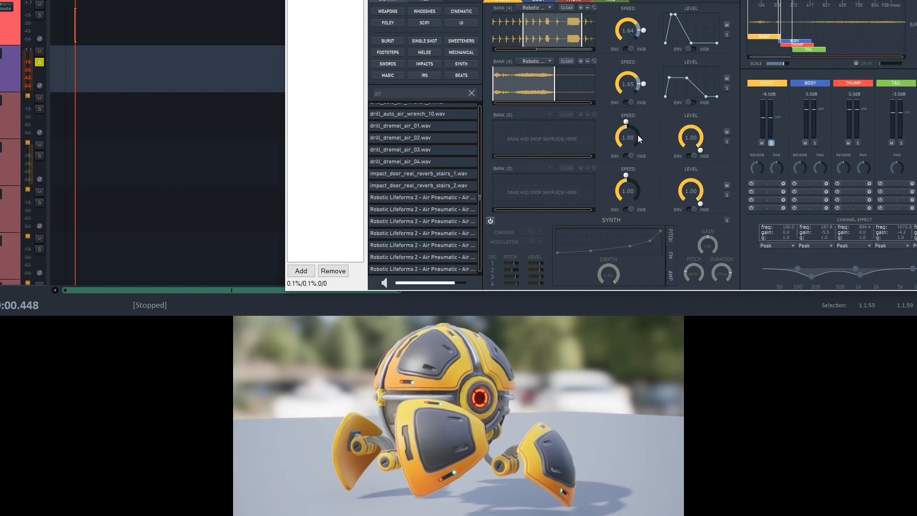
pyautogui.click(772, 144)
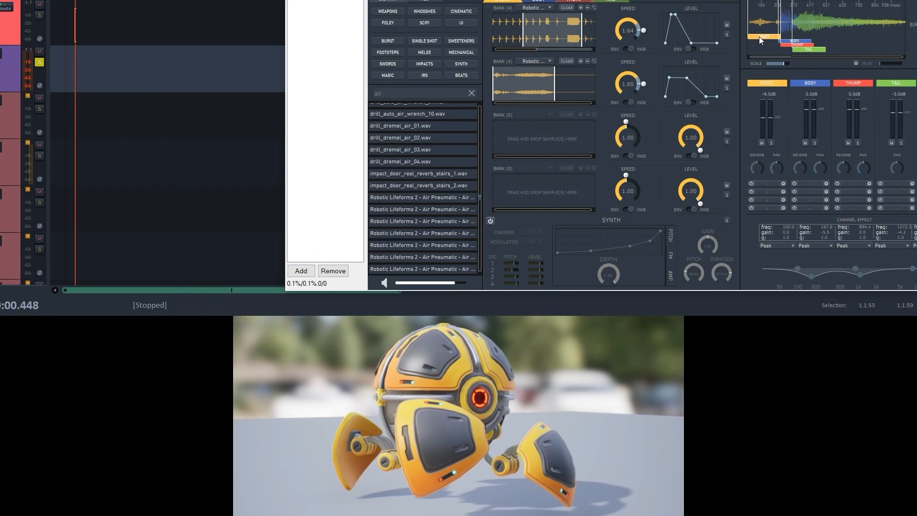
pyautogui.moveTo(759, 39); pyautogui.dragTo(713, 31)
pyautogui.moveTo(794, 38); pyautogui.dragTo(753, 30)
# - Step the edit cursor through the opening seconds of the timeline to examine the robot's leg movements in the video
pyautogui.click(116, 22)
pyautogui.click(133, 24)
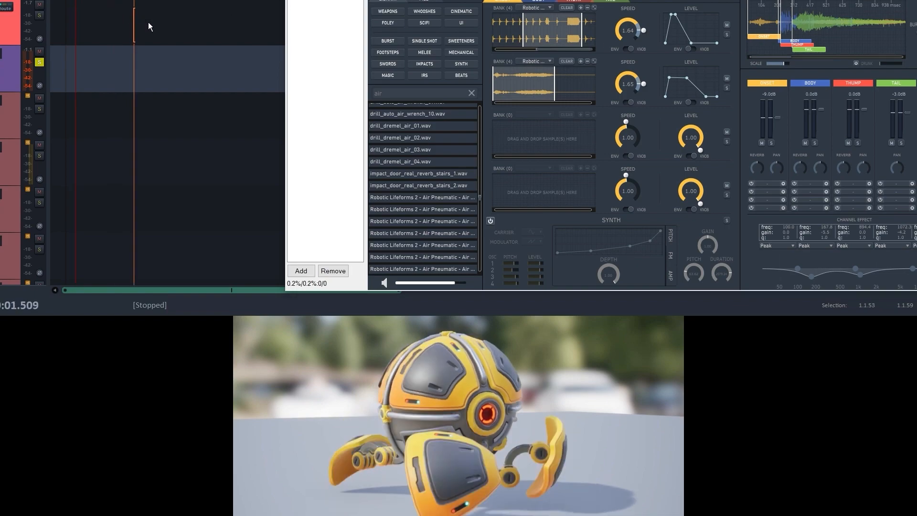
pyautogui.click(105, 25)
pyautogui.click(125, 28)
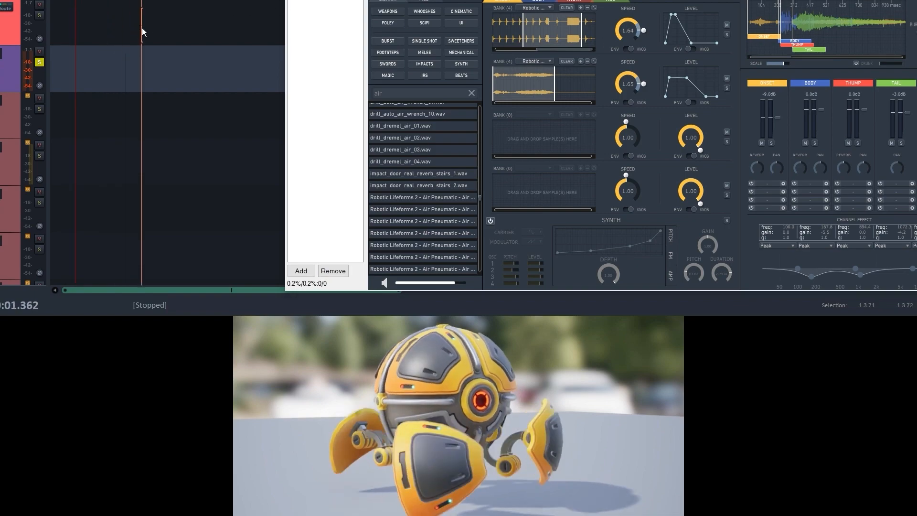
pyautogui.click(157, 29)
pyautogui.click(178, 29)
pyautogui.click(122, 29)
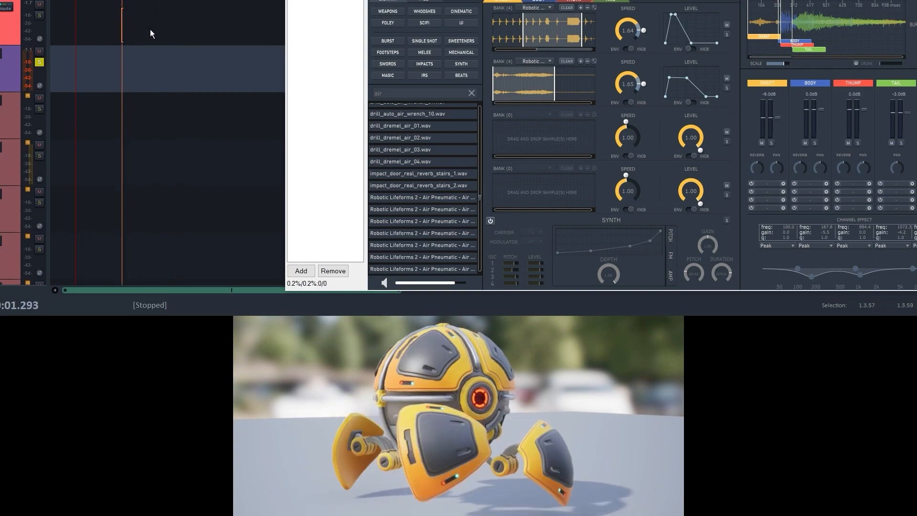
# - Check the positions of the robot's successive footfalls along the timeline and return the edit cursor near the start
pyautogui.click(150, 29)
pyautogui.click(170, 30)
pyautogui.click(194, 31)
pyautogui.click(211, 31)
pyautogui.click(148, 32)
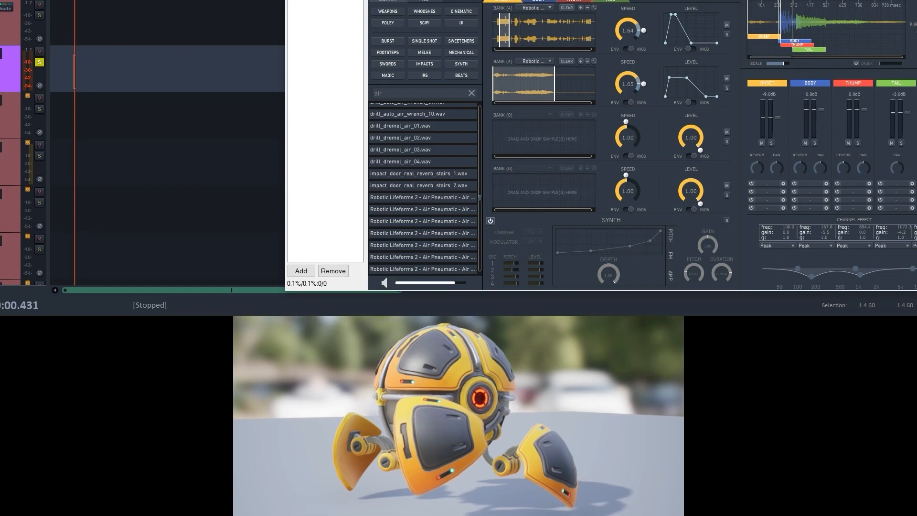
# - Set the SFXWeaponiser Walk track's record input to MIDI and record the footstep triggers against the robot video
pyautogui.click(1, 76)
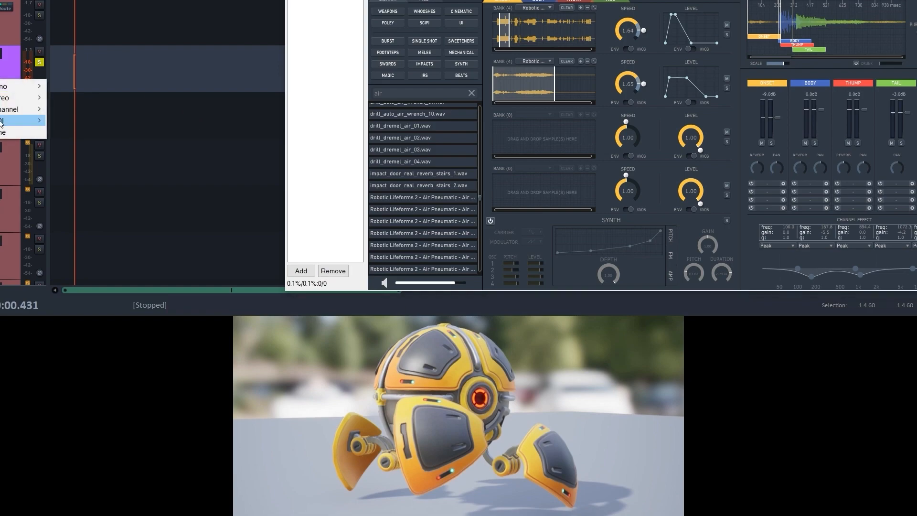
pyautogui.moveTo(19, 122)
pyautogui.moveTo(100, 122)
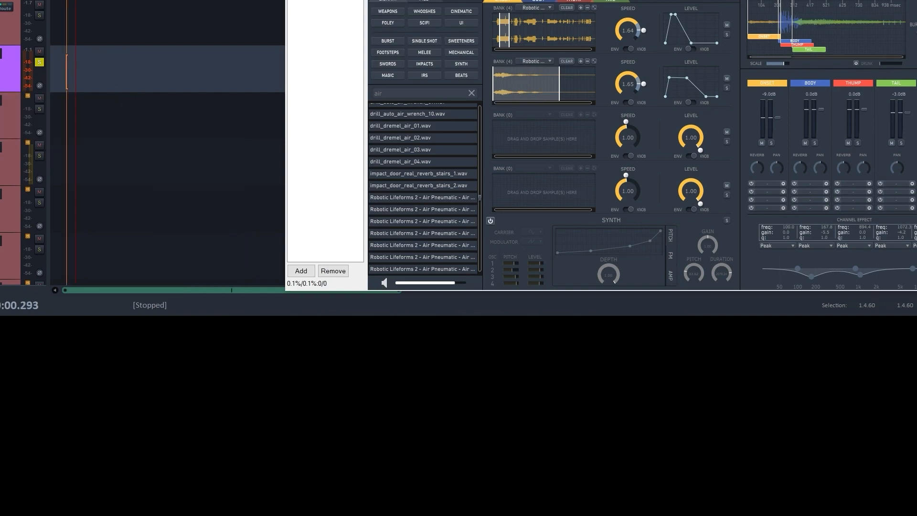
pyautogui.hotkey('ctrl', 'r')
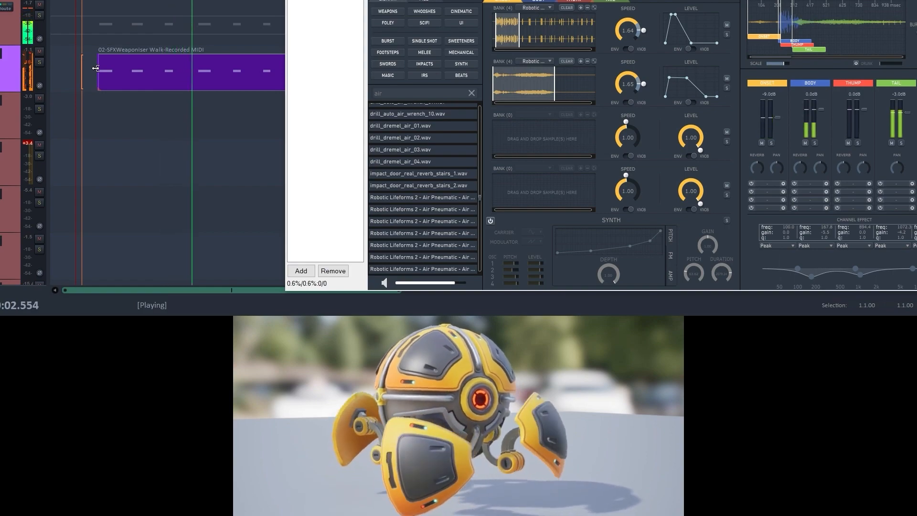
# - Align the Body and Thump blocks with the Onset block at the sequence start, and audition the recorded walk just before its first note
pyautogui.press('space')
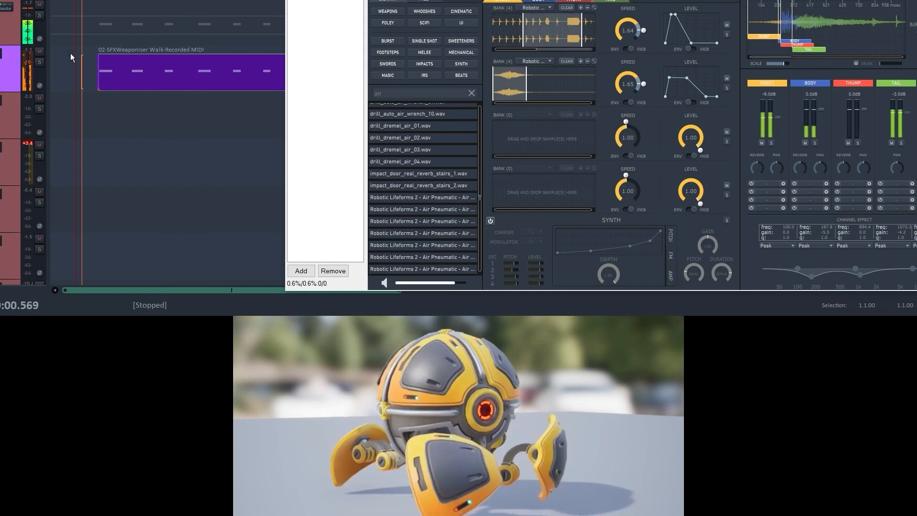
pyautogui.click(91, 64)
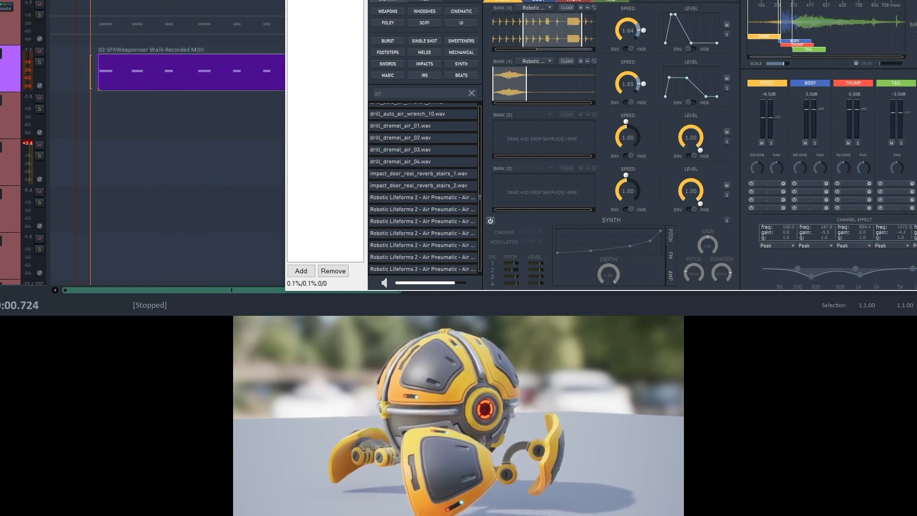
pyautogui.moveTo(812, 38); pyautogui.dragTo(776, 46)
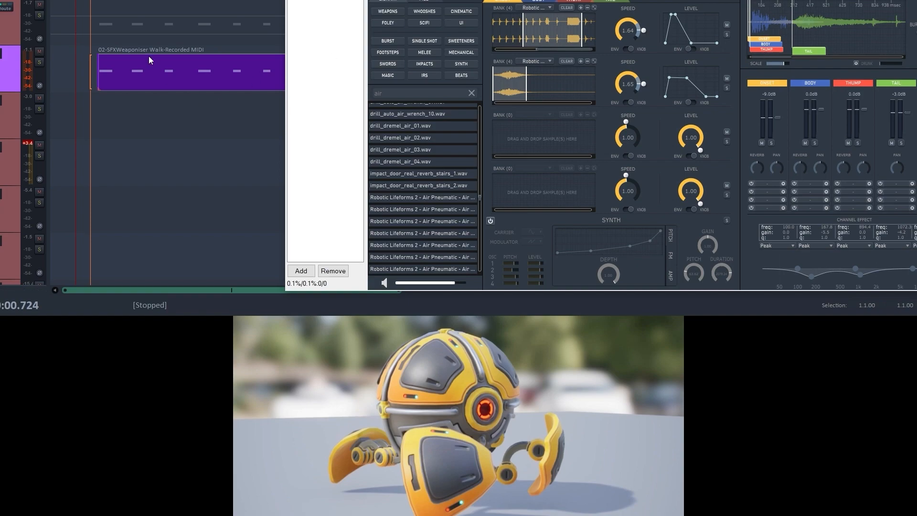
pyautogui.press('space')
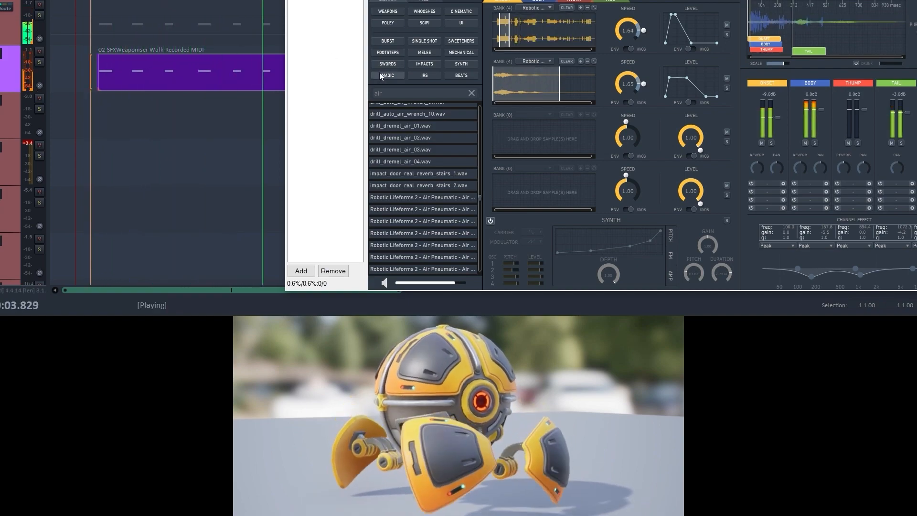
pyautogui.press('space')
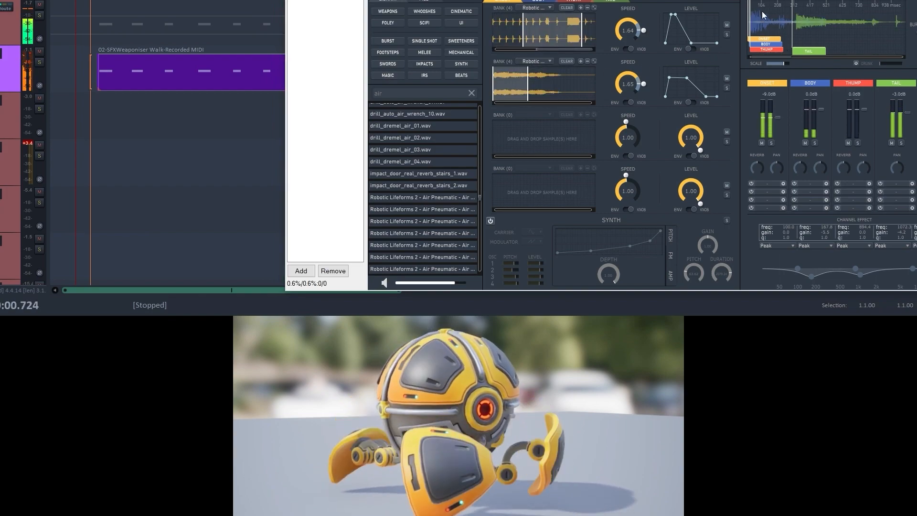
# - Move the Tail block earlier so it overlaps the other layers, and play the walk against the video
pyautogui.moveTo(758, 52); pyautogui.dragTo(768, 52)
pyautogui.press('space')
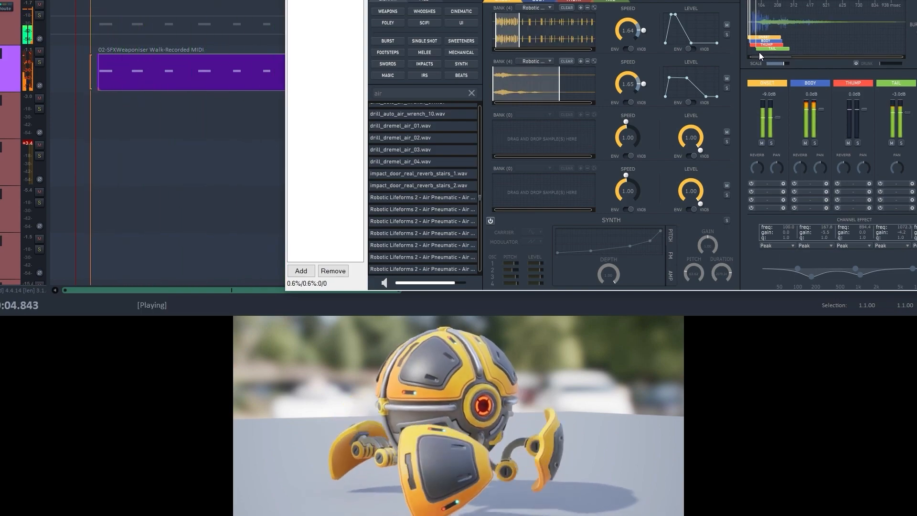
pyautogui.press('space')
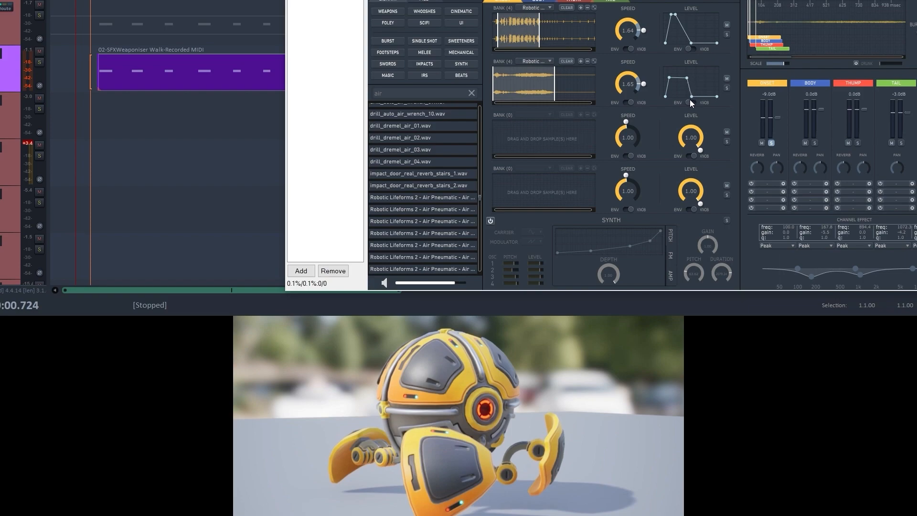
# - Smooth the end of the second Onset sample's level envelope into a sloping fade, and audition the soloed layer with the walk
pyautogui.moveTo(693, 98); pyautogui.dragTo(699, 98)
pyautogui.click(95, 59)
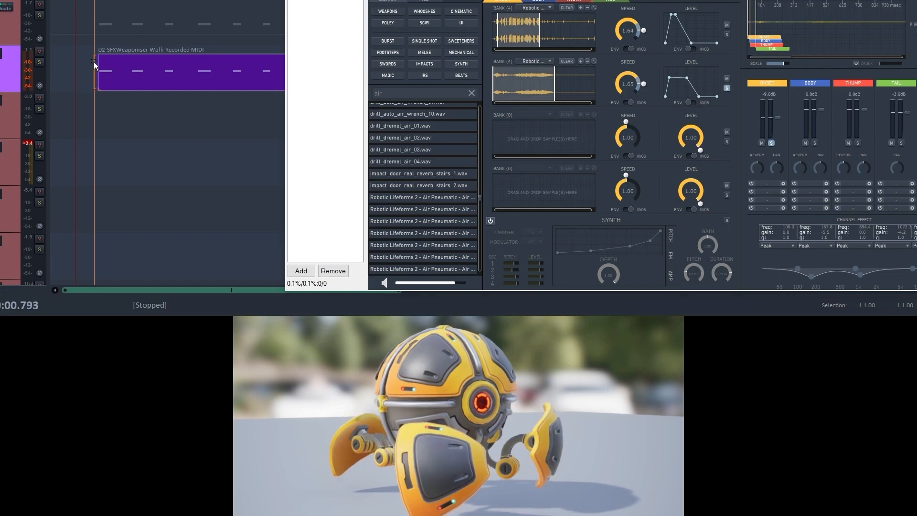
pyautogui.press('space')
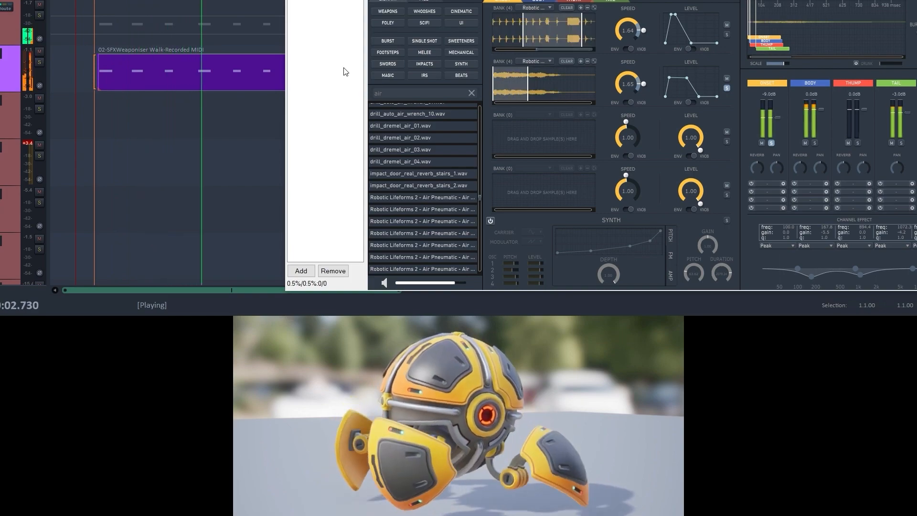
pyautogui.press('space')
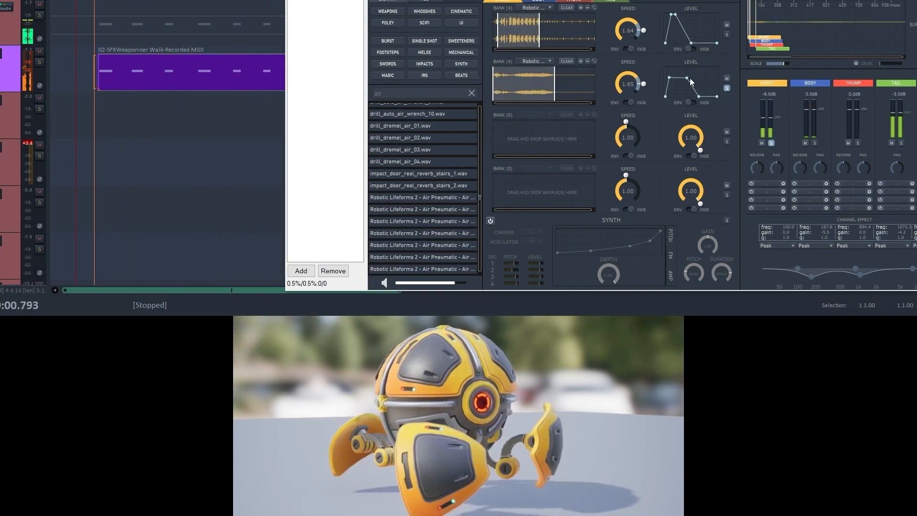
# - Reshape the second Onset sample's level envelope with an immediate attack and a fast decay, auditioning it with the walk
pyautogui.moveTo(687, 78); pyautogui.dragTo(691, 98)
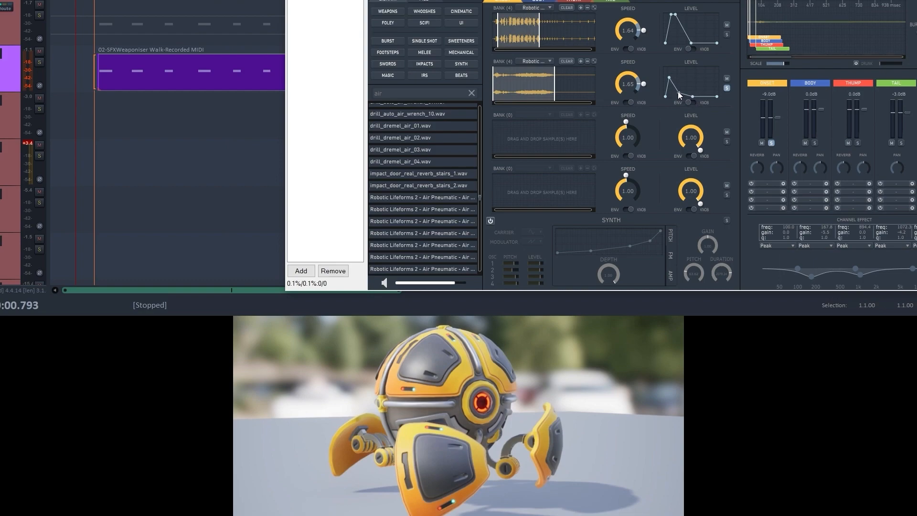
pyautogui.press('space')
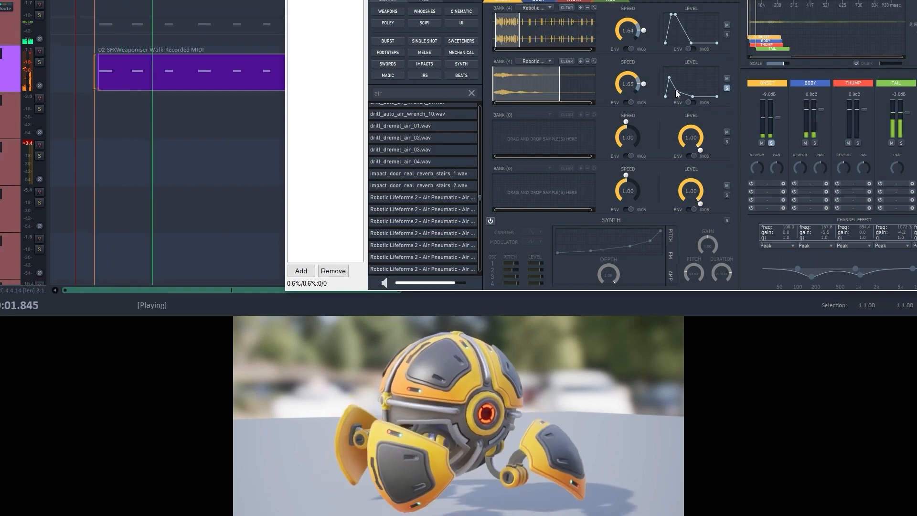
pyautogui.moveTo(669, 78); pyautogui.dragTo(661, 72)
pyautogui.press('space')
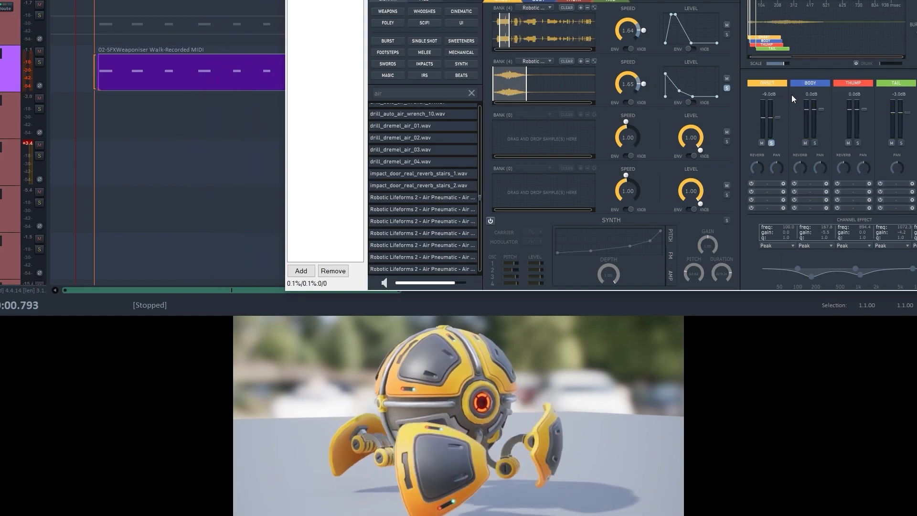
# - Release the Onset channel solo and play the walk with all layers together
pyautogui.click(770, 142)
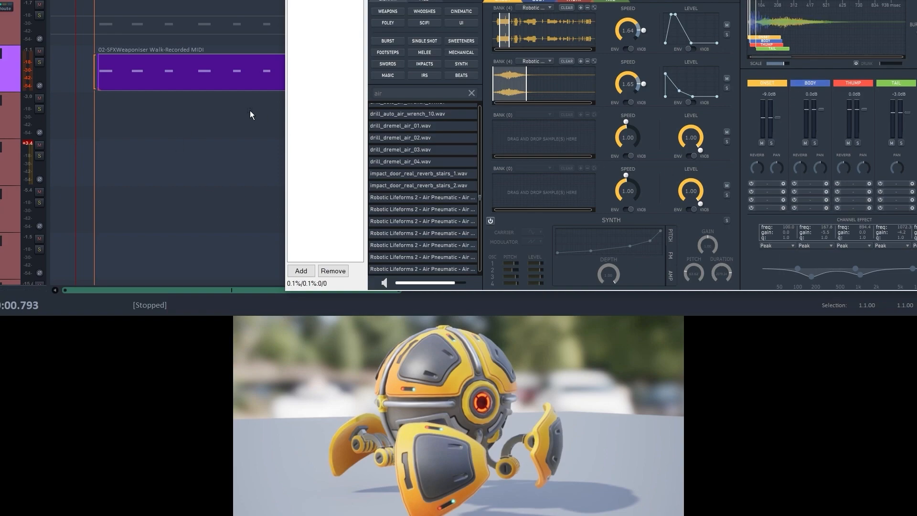
pyautogui.press('space')
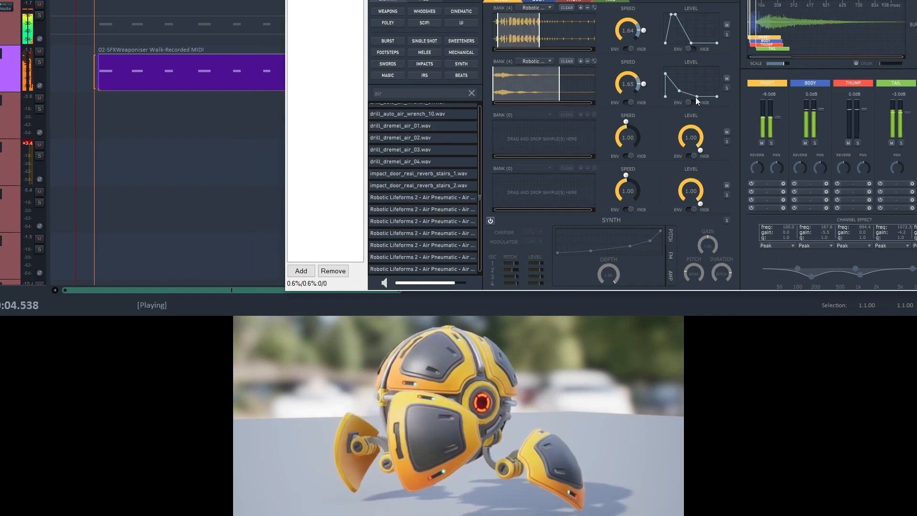
pyautogui.press('space')
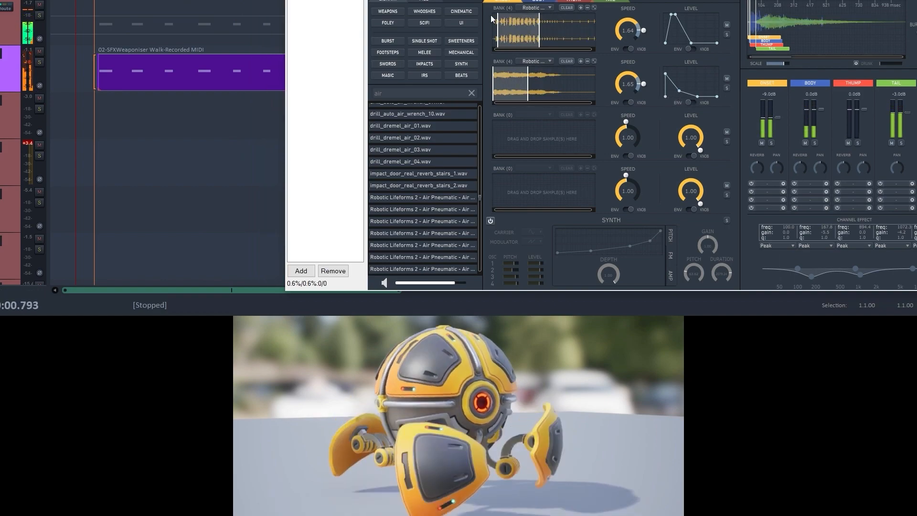
# - Solo the first Tail sample and shorten the level decay of the first two Tail samples, auditioning the Tail with the walk
pyautogui.click(606, 2)
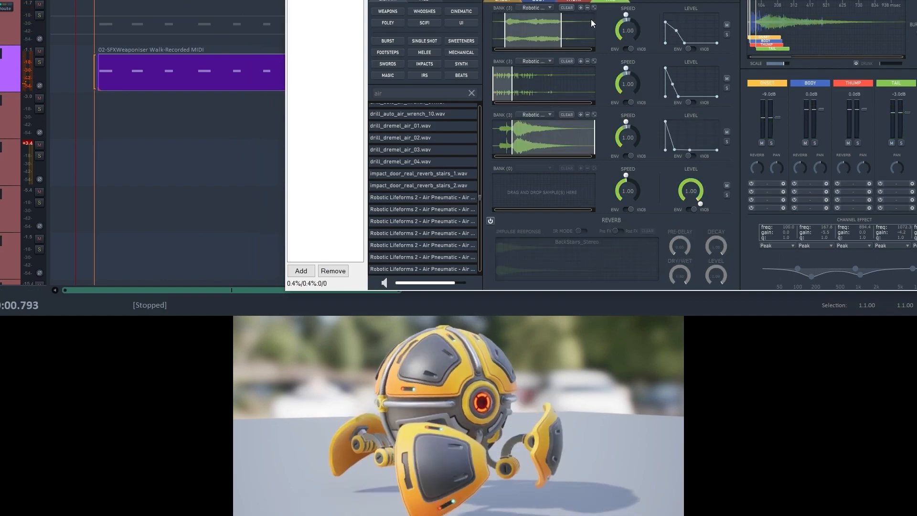
pyautogui.click(727, 34)
pyautogui.press('space')
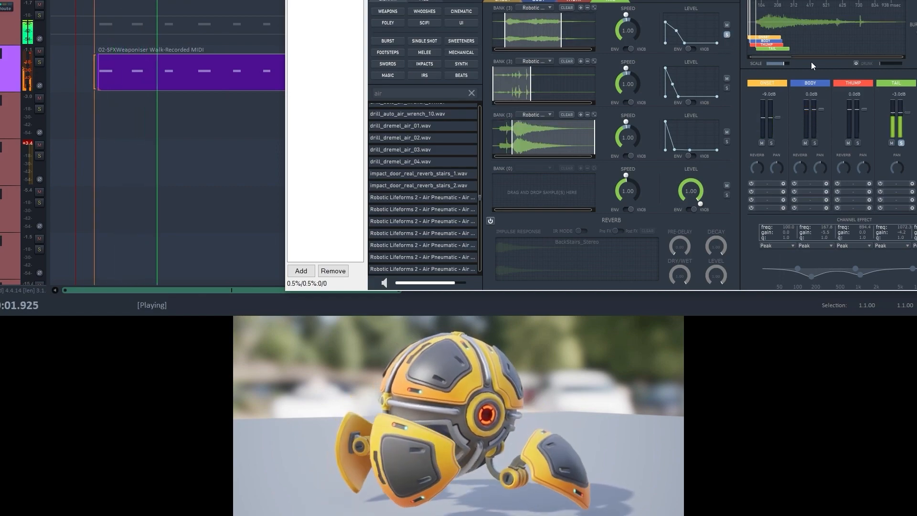
pyautogui.press('space')
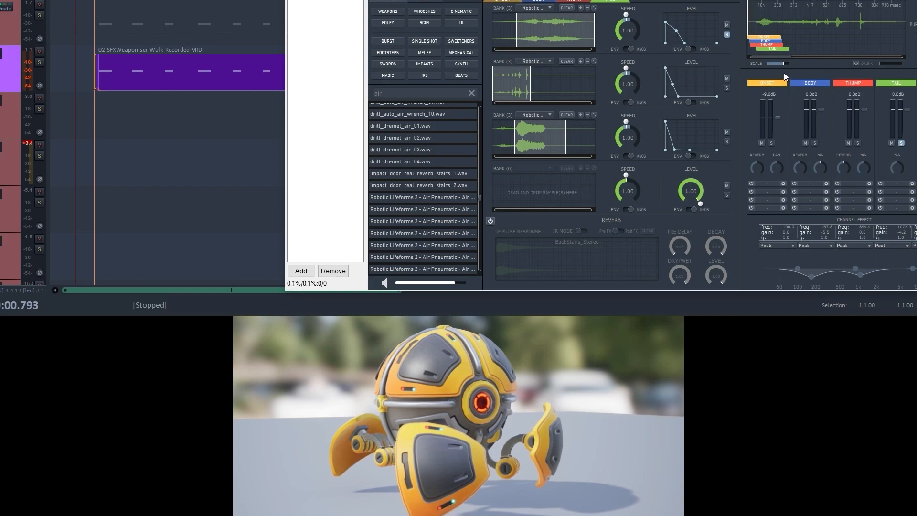
pyautogui.moveTo(677, 31); pyautogui.dragTo(672, 38)
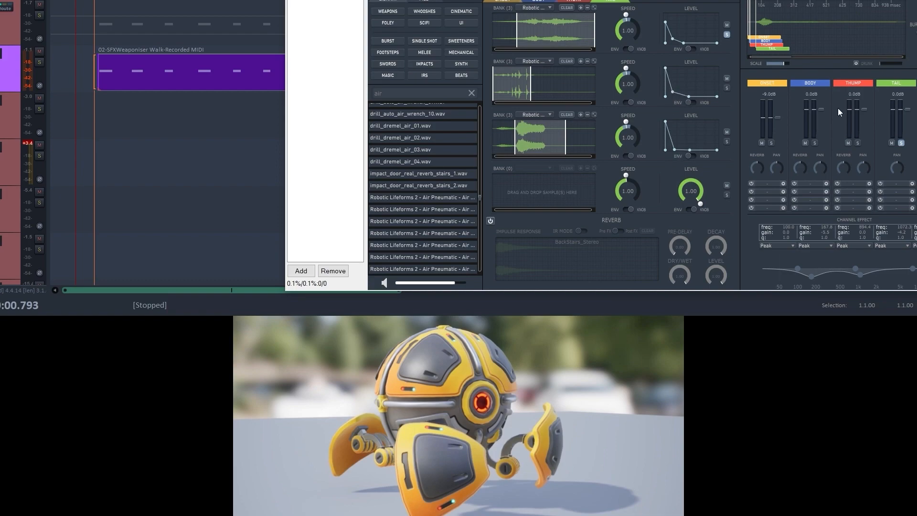
pyautogui.press('space')
# - Move the Tail block to the sequence start in line with the other layers, and play the full mix with the Tail unsoloed
pyautogui.press('space')
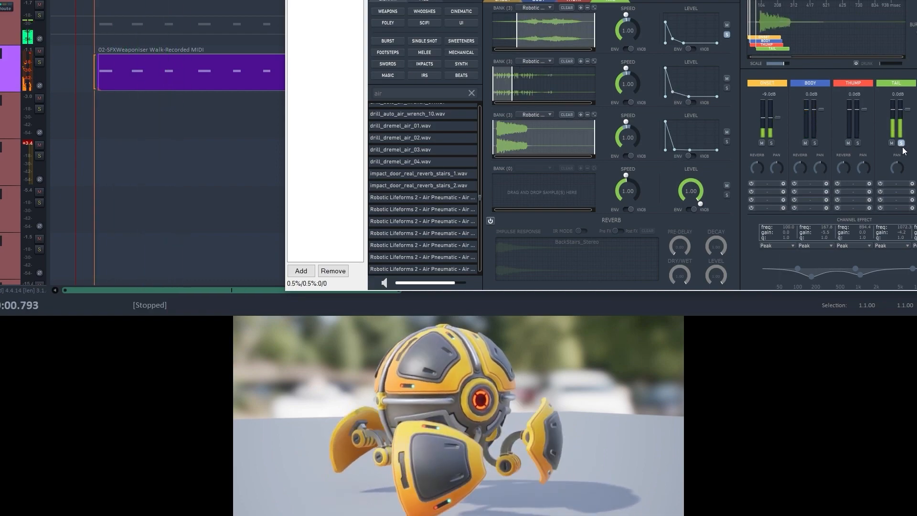
pyautogui.press('space')
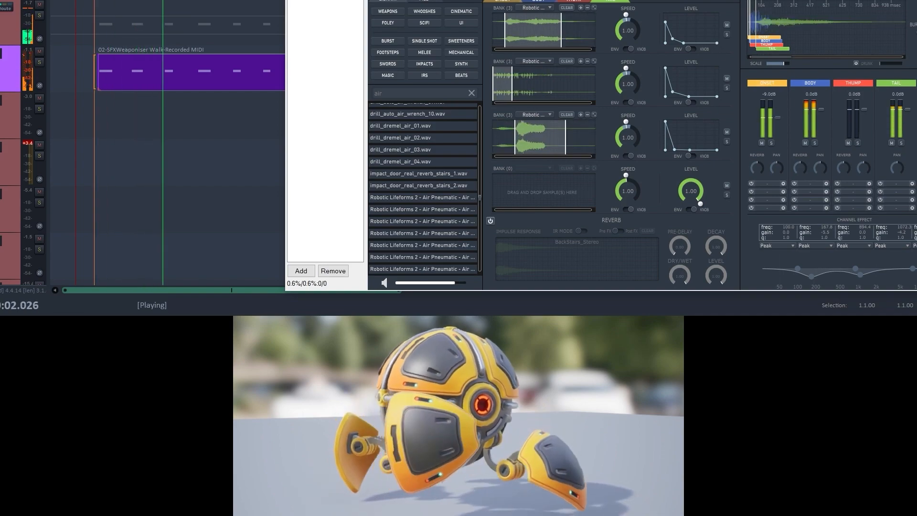
pyautogui.press('space')
pyautogui.moveTo(773, 49); pyautogui.dragTo(764, 50)
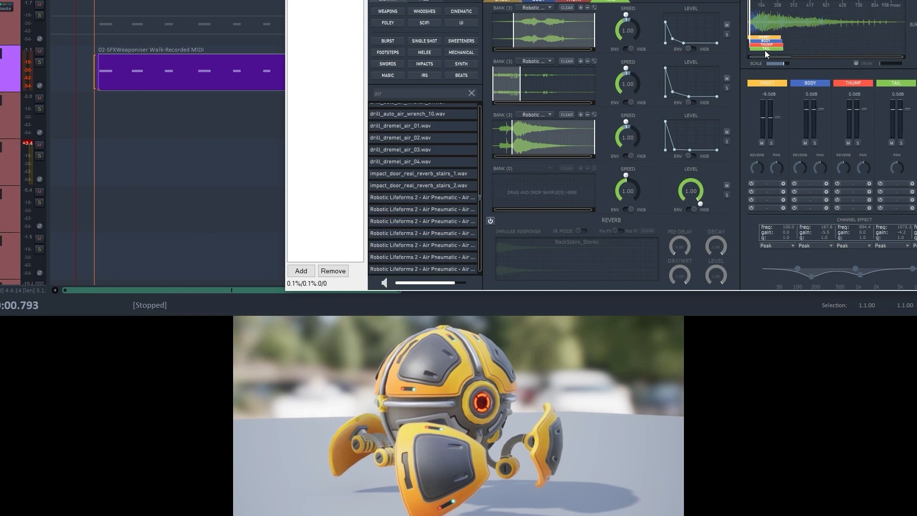
pyautogui.press('space')
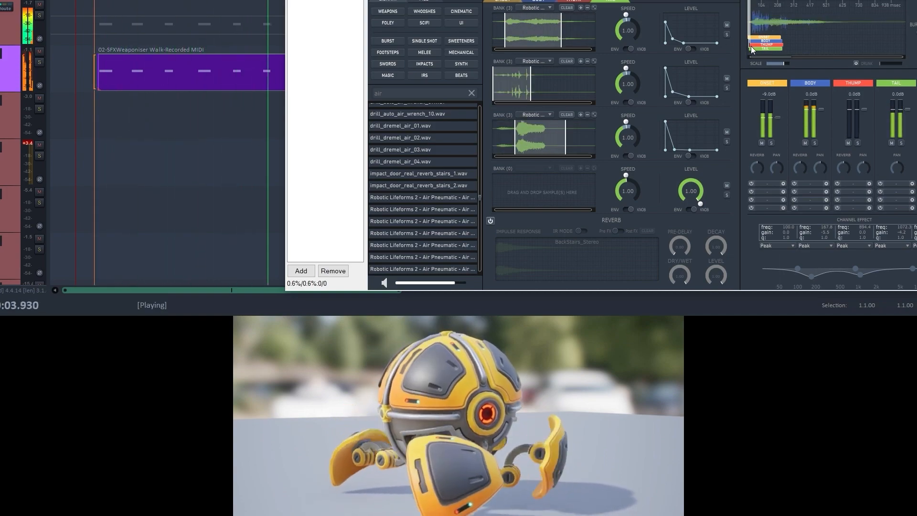
pyautogui.press('space')
# - Solo the second Onset sample and audition it against the walking animation
pyautogui.click(508, 1)
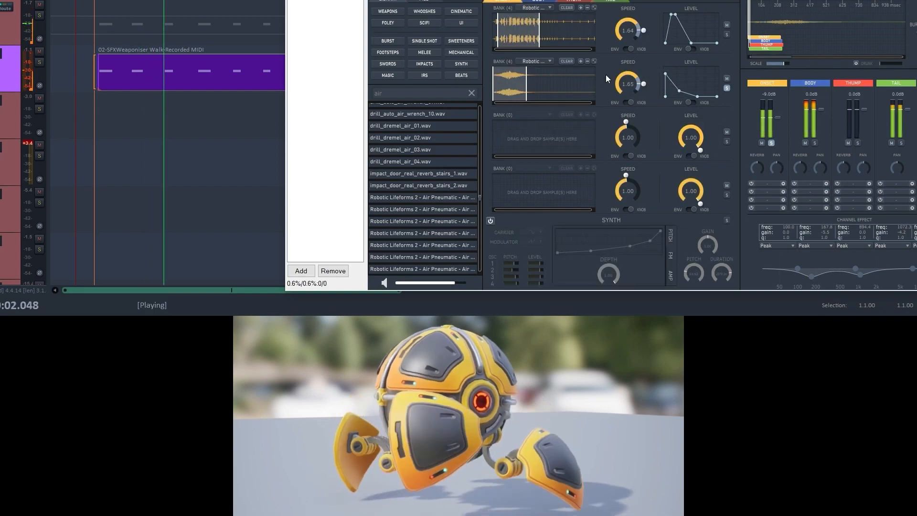
pyautogui.press('space')
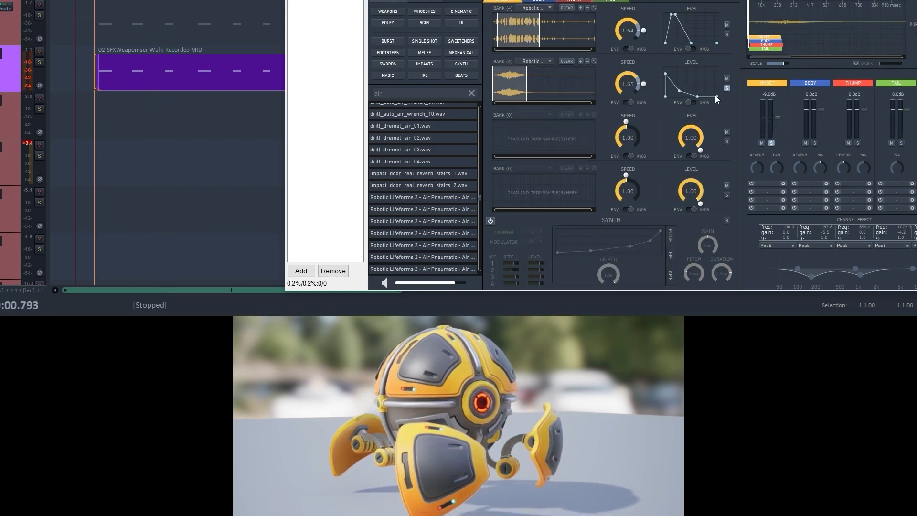
pyautogui.press('space')
pyautogui.press('space')
pyautogui.click(580, 61)
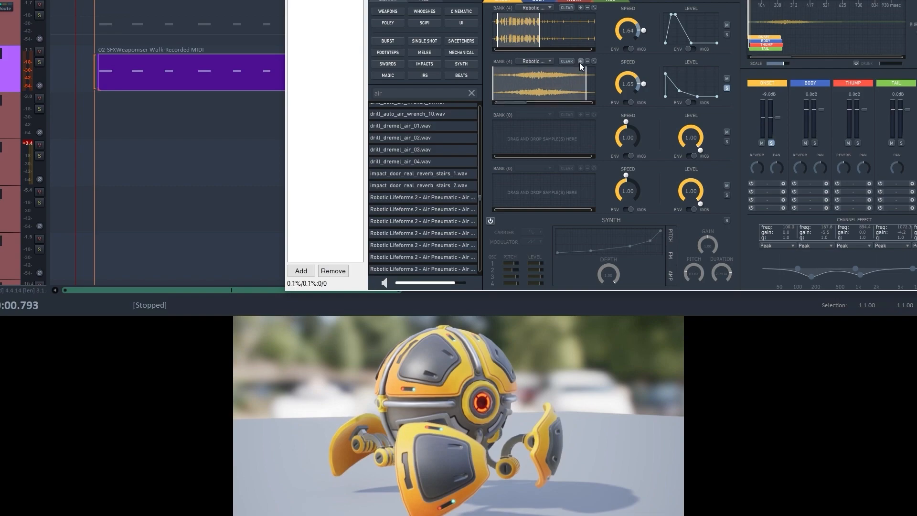
pyautogui.click(588, 61)
pyautogui.click(588, 62)
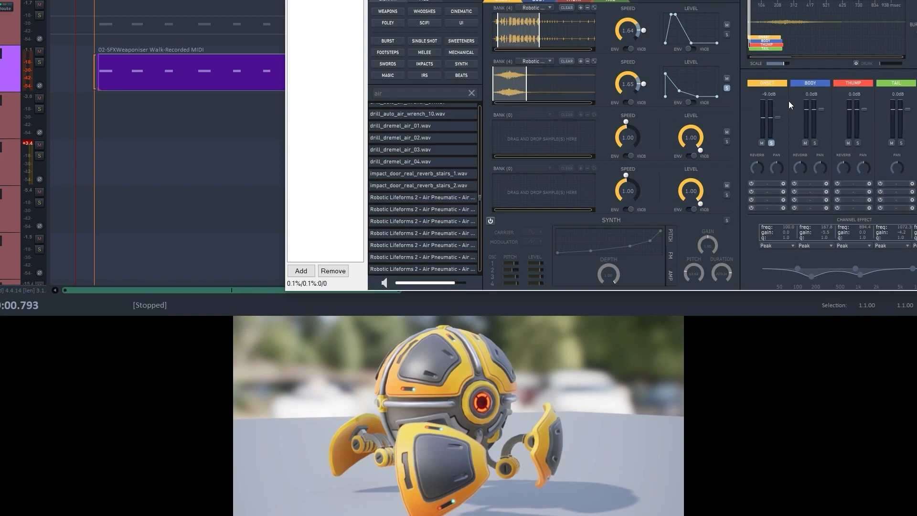
# - Replay the walk's opening footsteps to compare the random variations of the soloed second Onset sample
pyautogui.press('space')
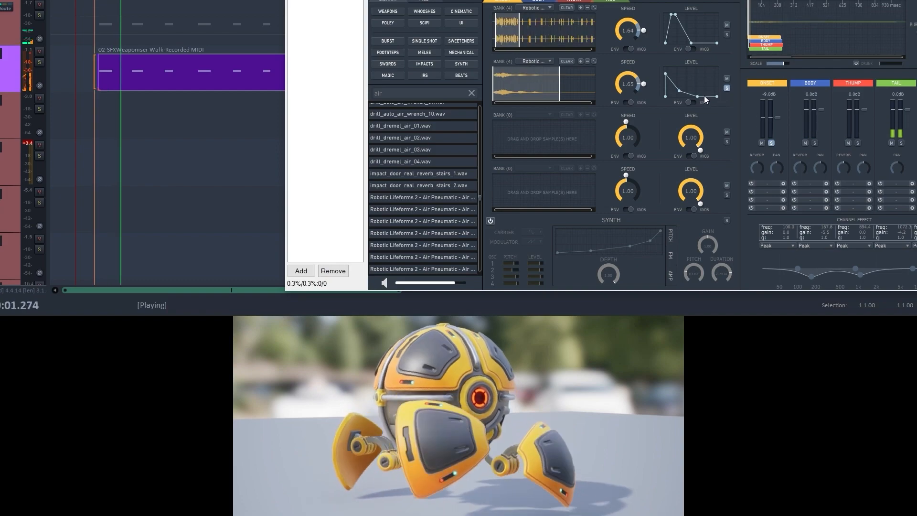
pyautogui.press('space')
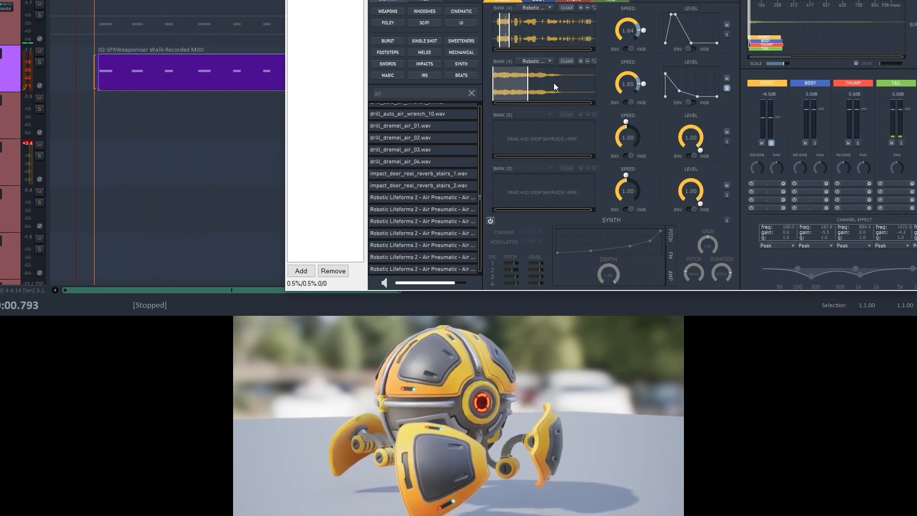
pyautogui.press('space')
# - Play the walk several more times to check how the second Onset sample's variations sync with the footsteps
pyautogui.press('space')
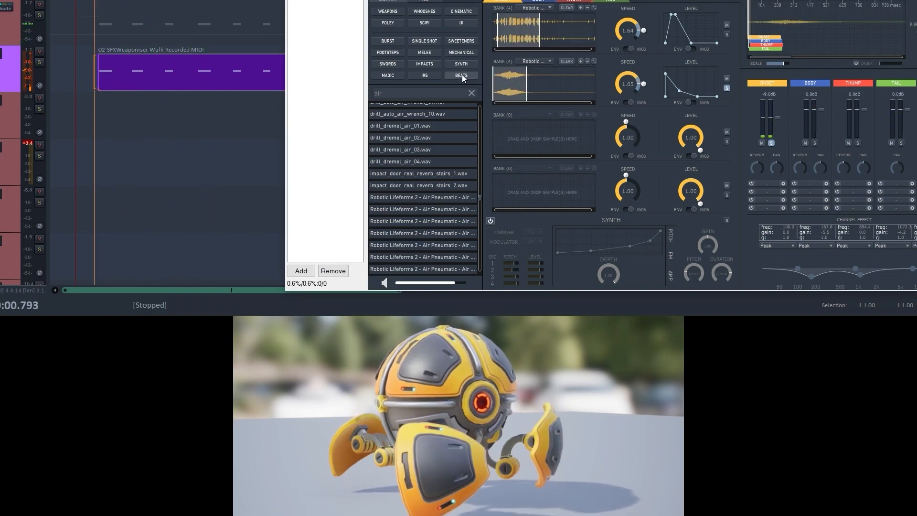
pyautogui.press('space')
pyautogui.press('space')
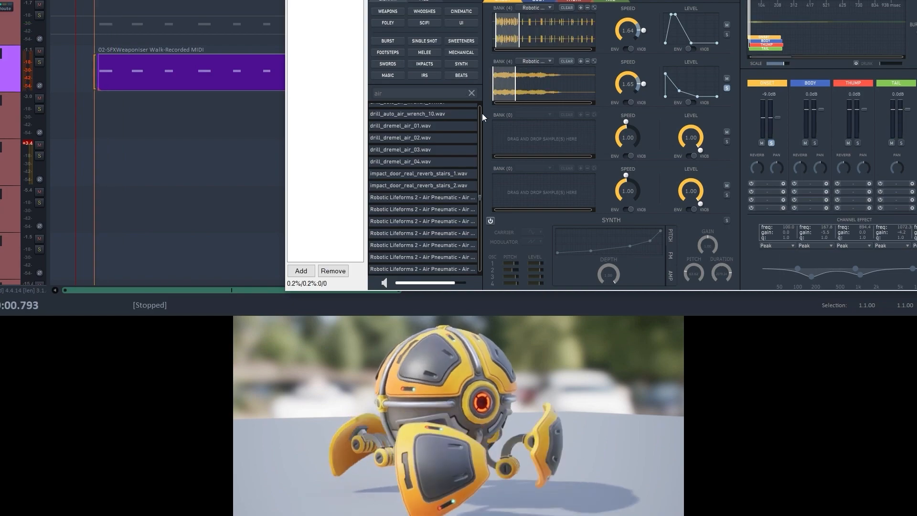
pyautogui.press('space')
pyautogui.press('space')
pyautogui.press('space')
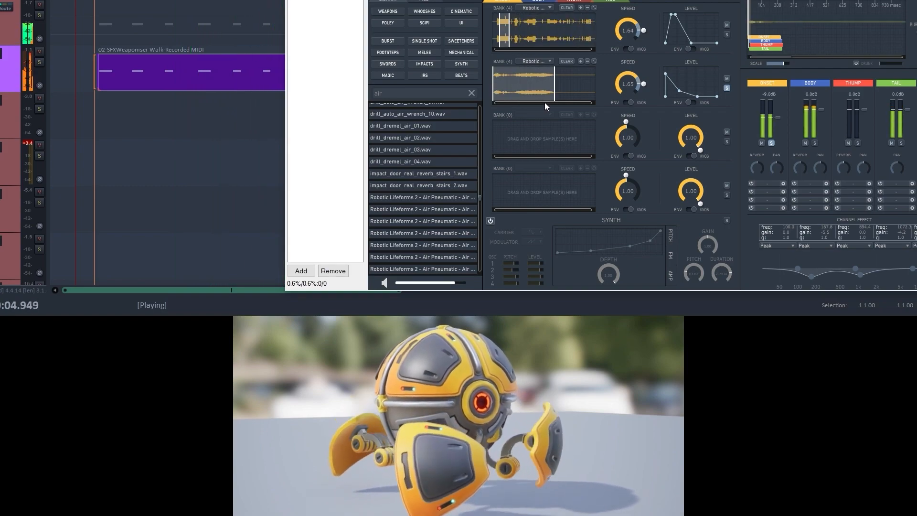
pyautogui.press('space')
# - Narrow the current variation of the second Onset sample to a short middle section of its waveform, and audition it with the walk
pyautogui.moveTo(520, 79); pyautogui.dragTo(540, 80)
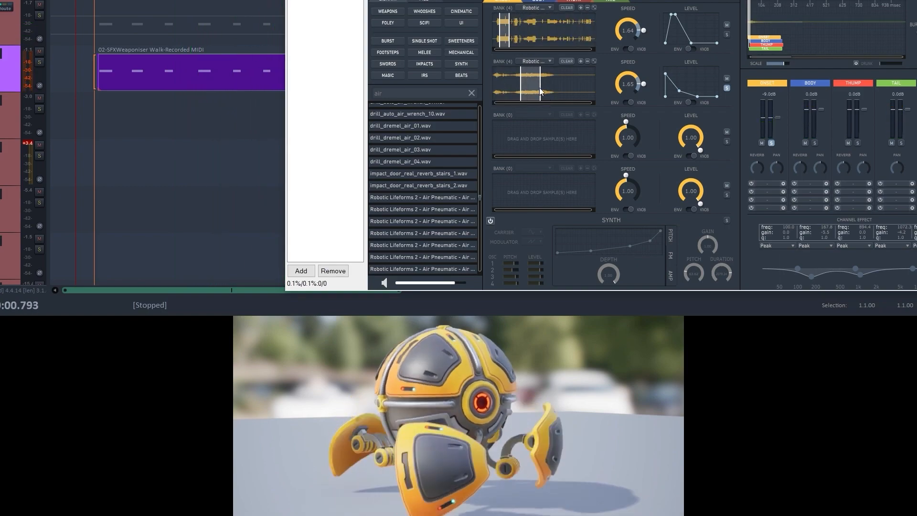
pyautogui.press('space')
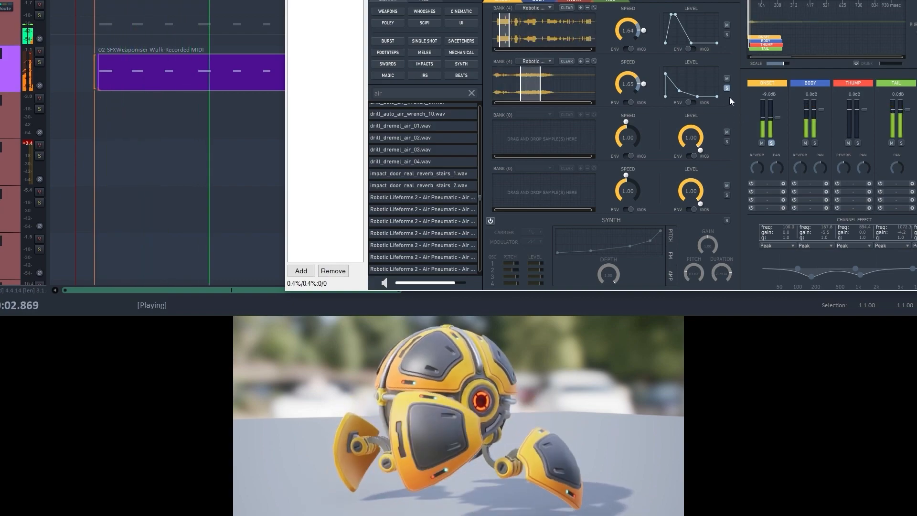
pyautogui.press('space')
pyautogui.press('space')
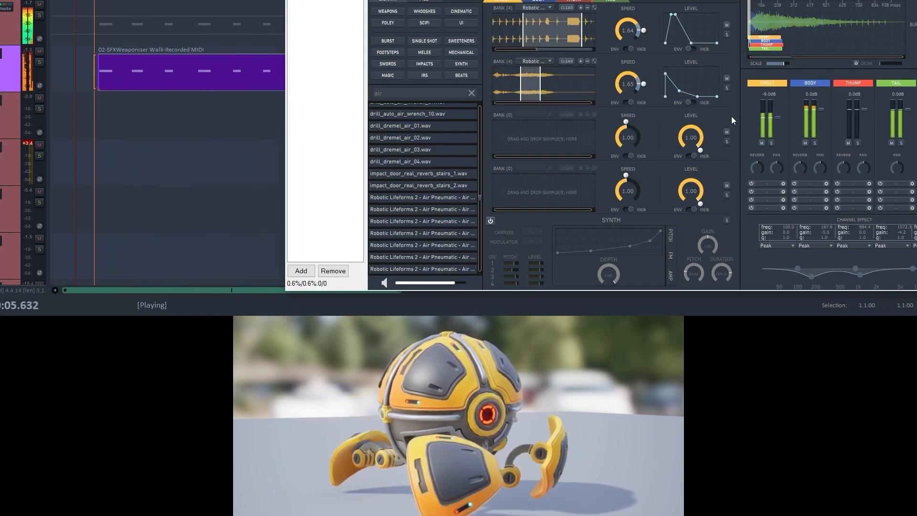
pyautogui.press('space')
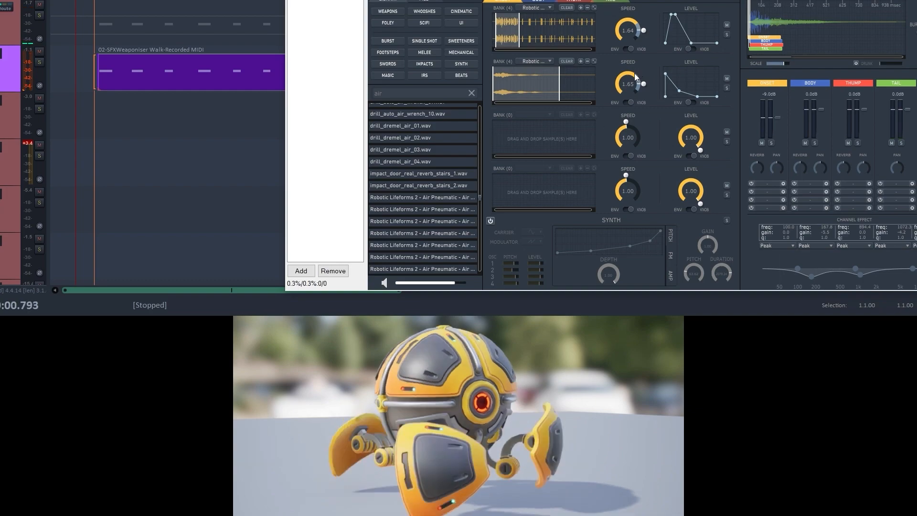
# - Set the speed of the first two Onset samples to 1.33, and lower the unsoloed Onset channel to about -12.9 dB while auditioning
pyautogui.scroll(-2, 628, 81)
pyautogui.press('space')
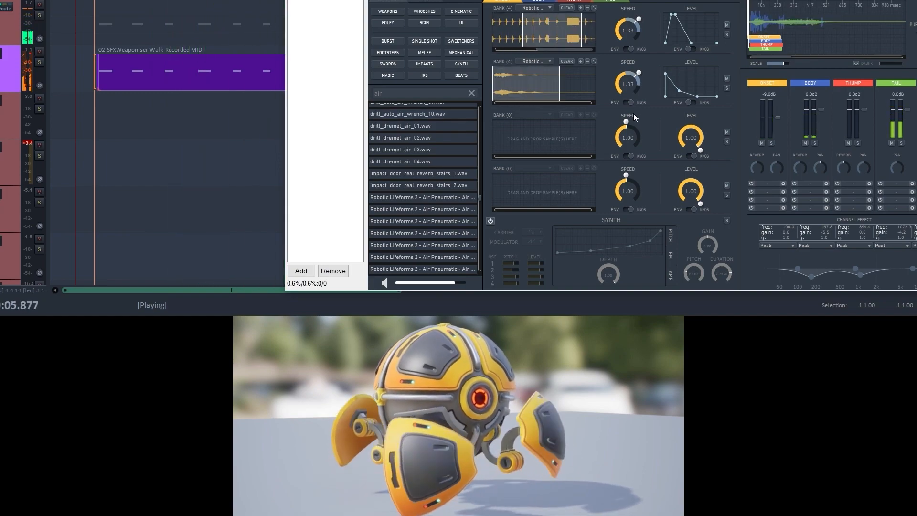
pyautogui.press('space')
pyautogui.click(538, 2)
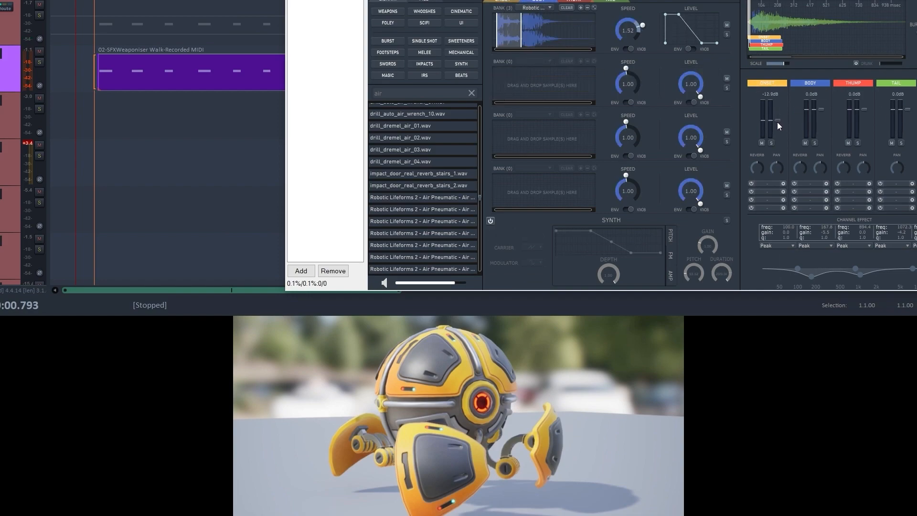
pyautogui.press('space')
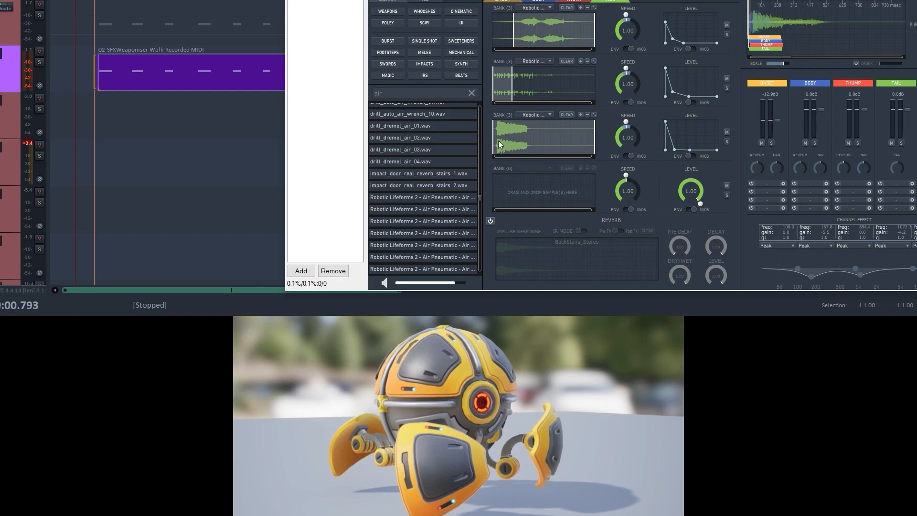
# - Restrict the third Tail sample's current variation to the loud opening part of its waveform and play the walk
pyautogui.moveTo(498, 143); pyautogui.dragTo(527, 139)
pyautogui.press('space')
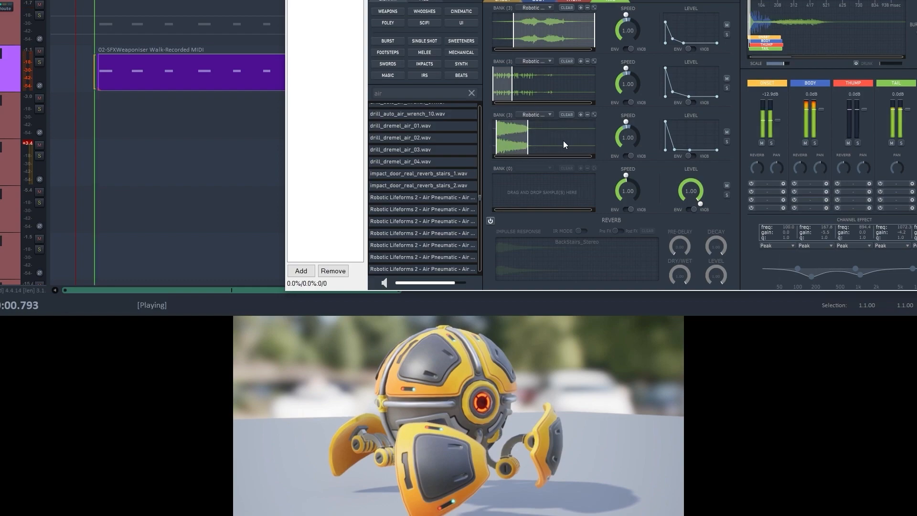
pyautogui.press('space')
# - Narrow the first Tail sample's variations to short middle sections of their waveforms, replaying the walk between changes
pyautogui.click(559, 28)
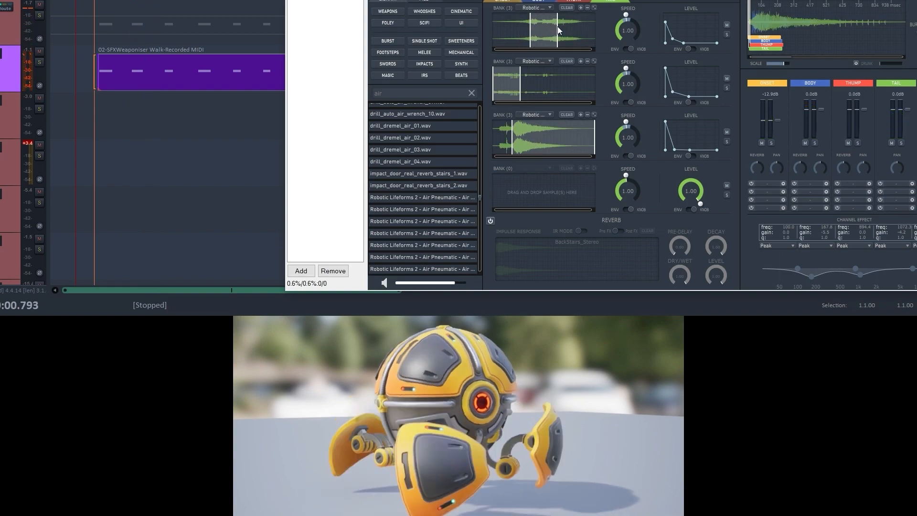
pyautogui.press('space')
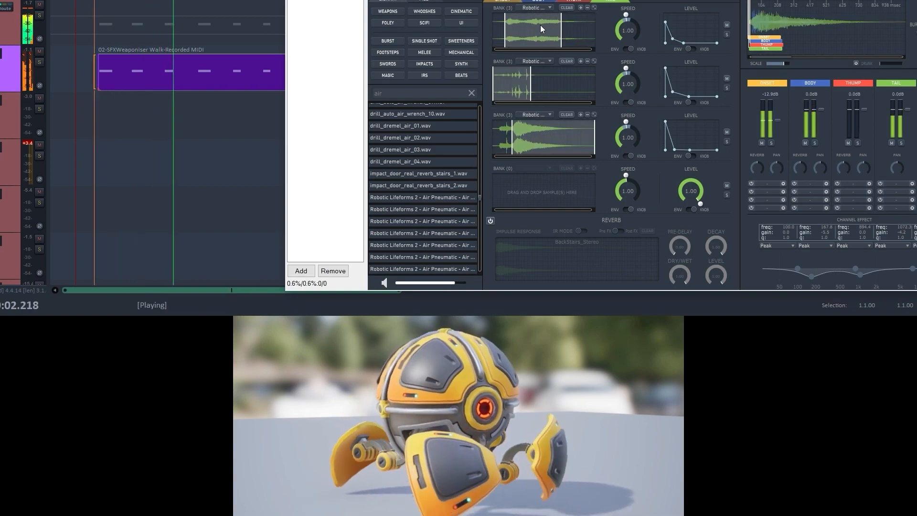
pyautogui.press('space')
pyautogui.moveTo(524, 28); pyautogui.dragTo(548, 31)
pyautogui.press('space')
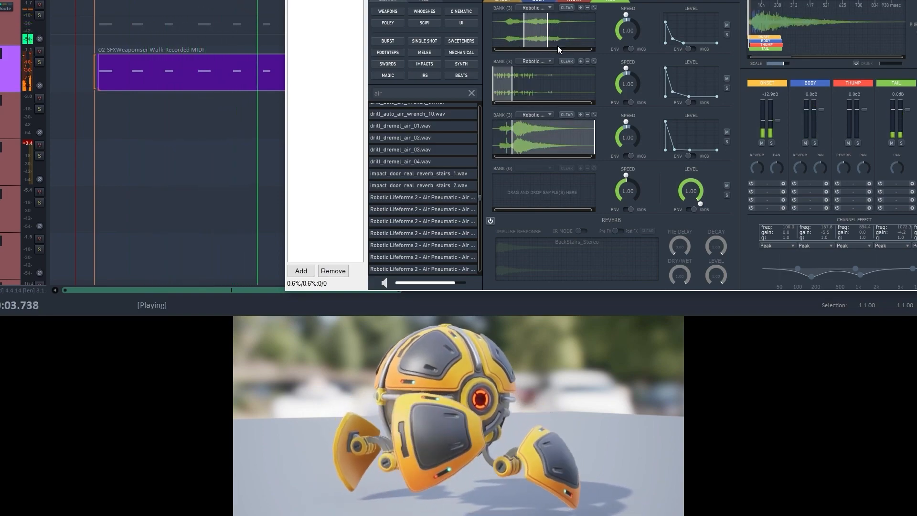
pyautogui.press('space')
pyautogui.moveTo(558, 45); pyautogui.dragTo(532, 37)
# - Lengthen the decay of the first Body sample's level envelope slightly while auditioning the full mix with the walk
pyautogui.click(538, 2)
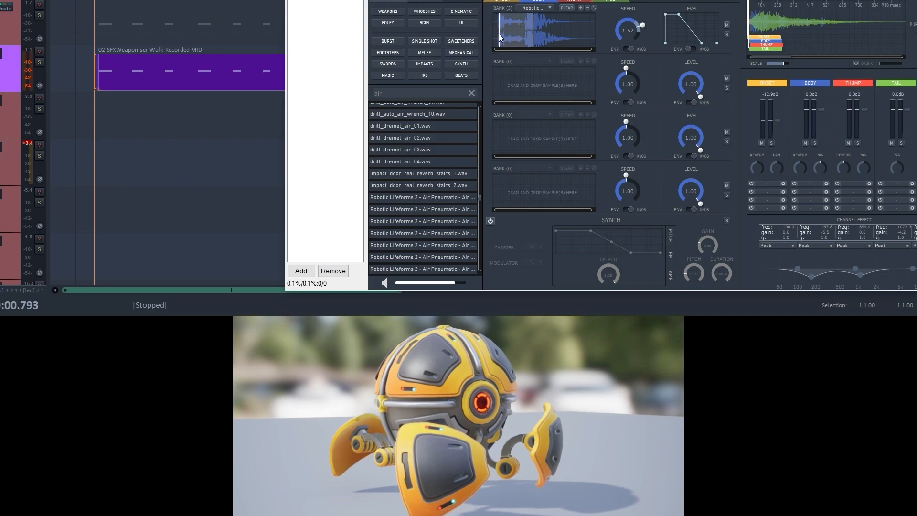
pyautogui.press('space')
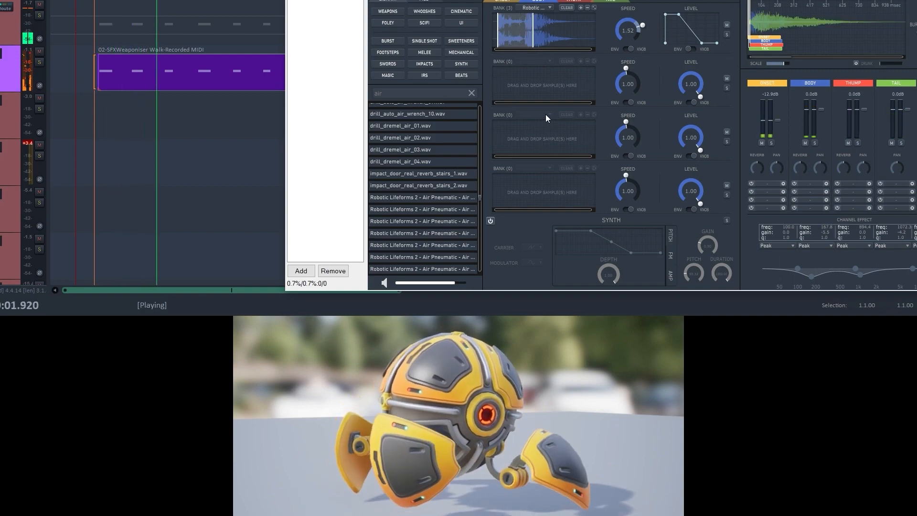
pyautogui.press('space')
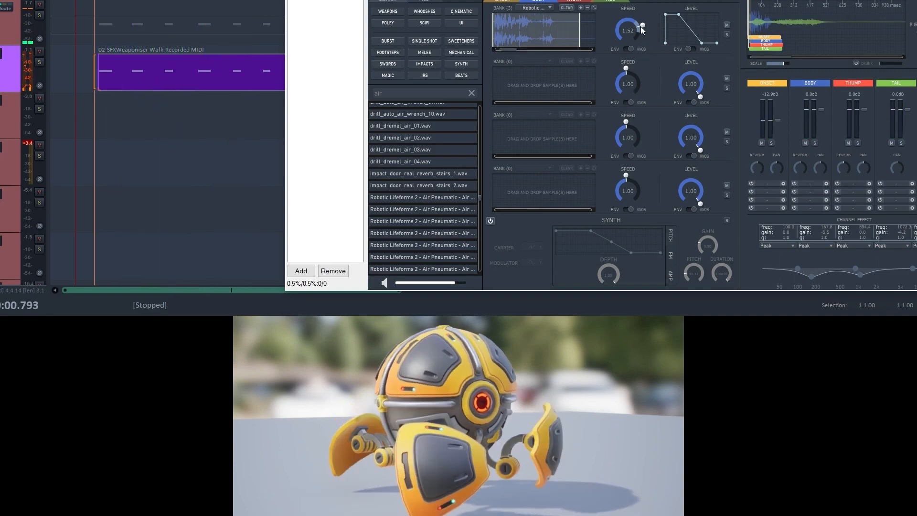
pyautogui.press('space')
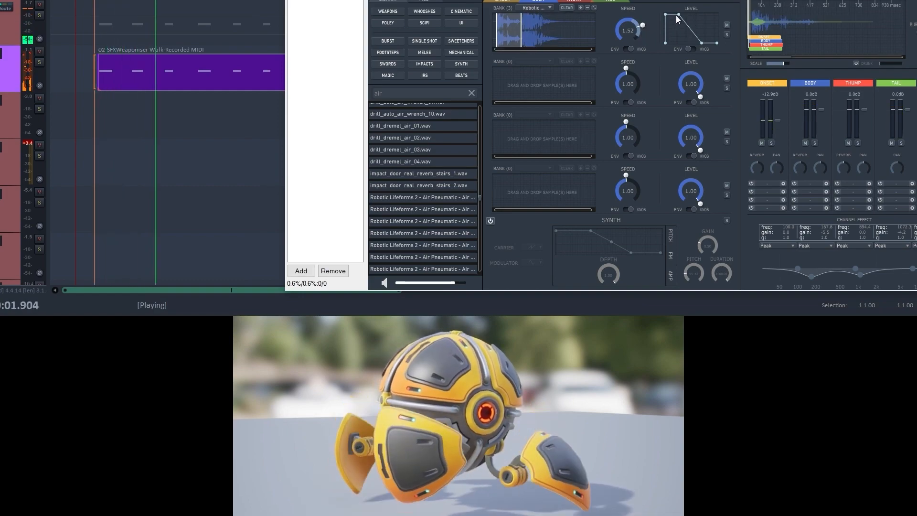
pyautogui.moveTo(701, 43); pyautogui.dragTo(710, 44)
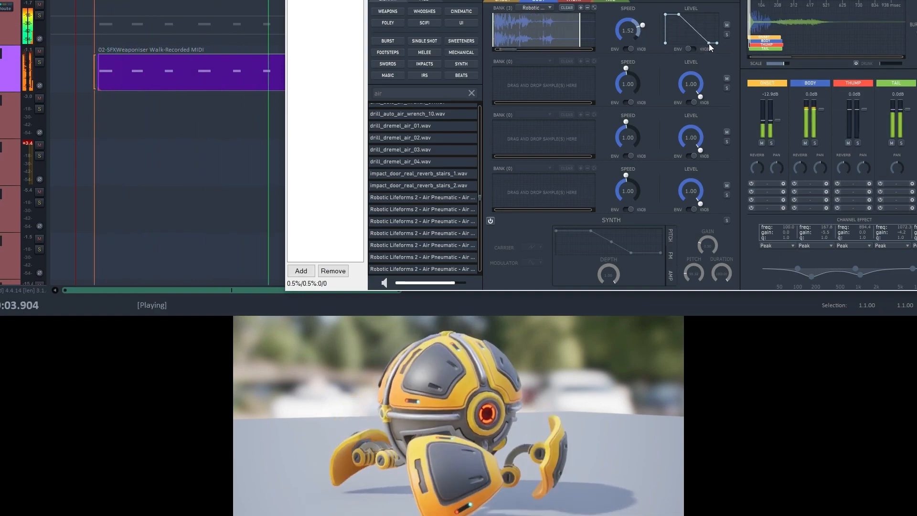
pyautogui.press('space')
# - Delete the recorded walk MIDI item, then record a new take of footstep triggers from the walk's start marker and save it
pyautogui.click(151, 83)
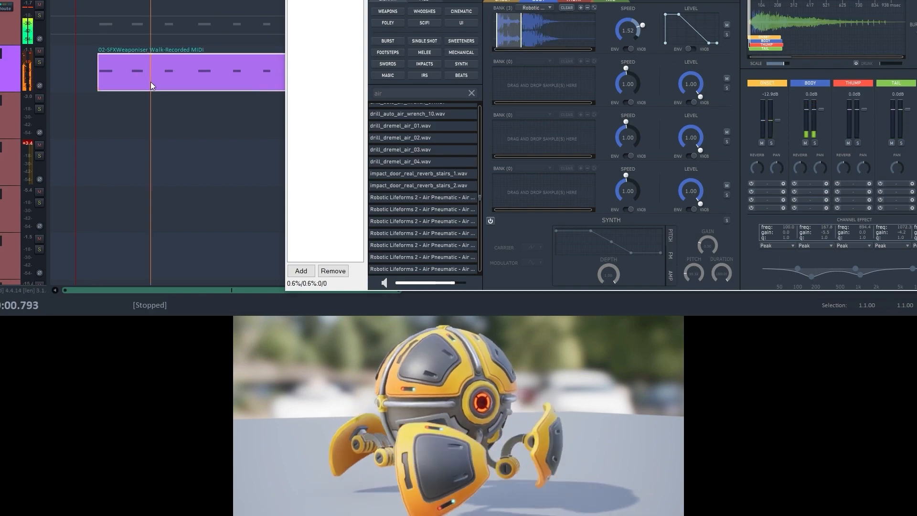
pyautogui.press('Delete')
pyautogui.click(86, 64)
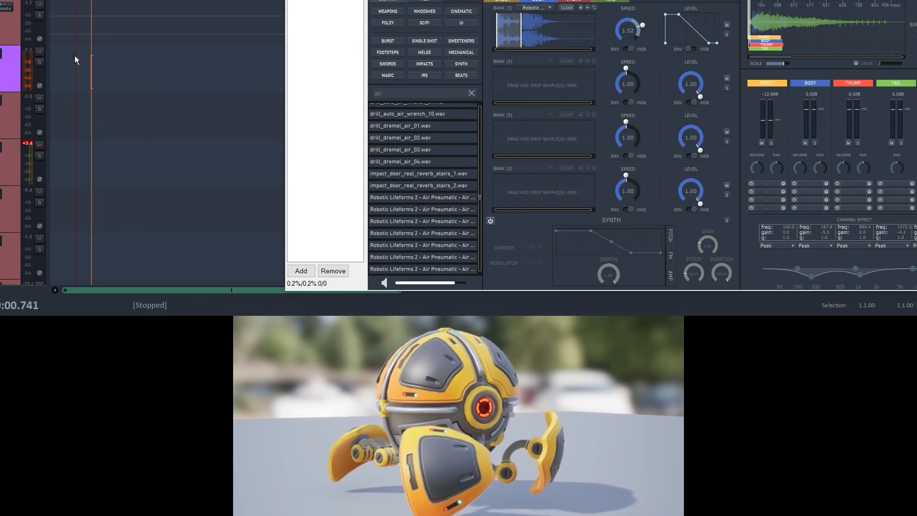
pyautogui.click(75, 56)
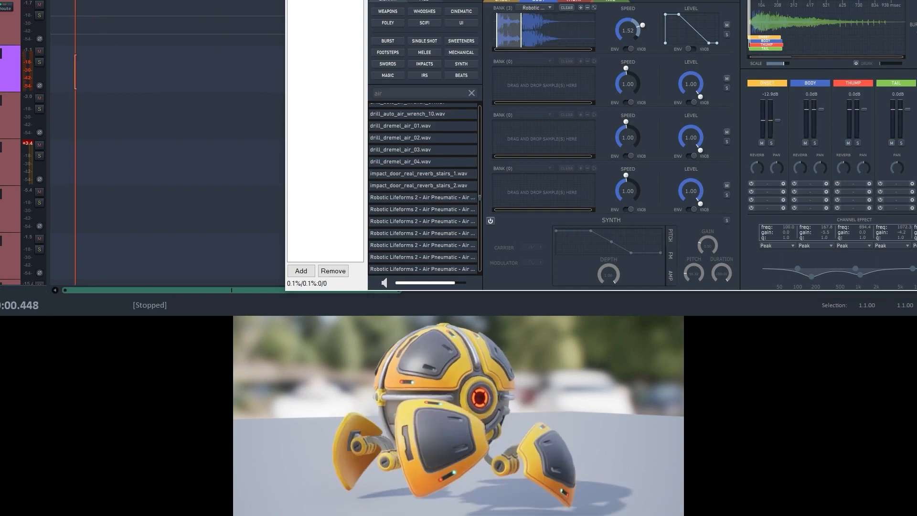
pyautogui.hotkey('ctrl', 'r')
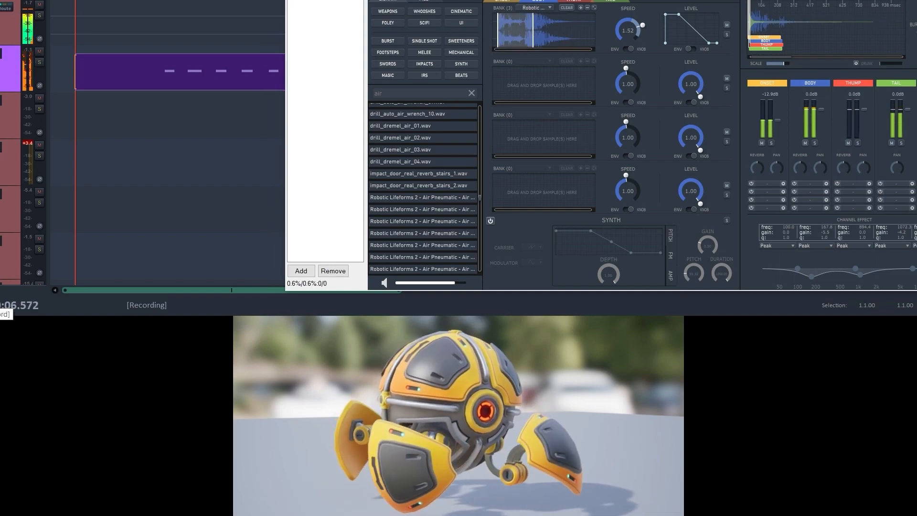
pyautogui.press('space')
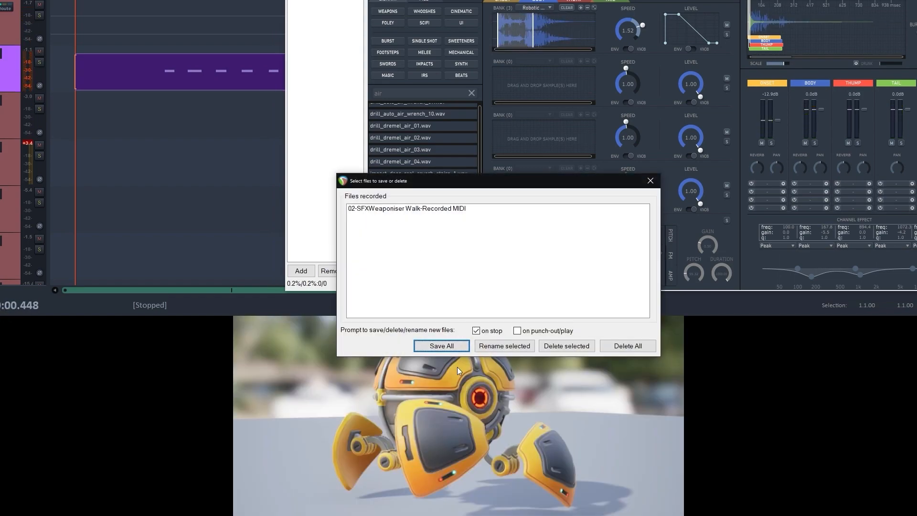
pyautogui.click(442, 345)
# - Trim the empty lead-in of the new MIDI take, align its first note with the first footstep, and play the walk
pyautogui.moveTo(80, 77); pyautogui.dragTo(109, 84)
pyautogui.click(66, 69)
pyautogui.press('space')
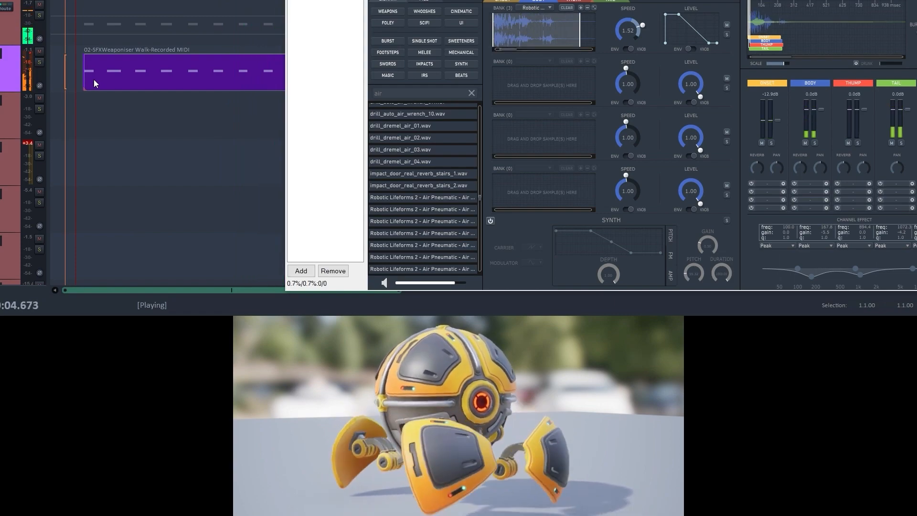
pyautogui.press('space')
# - Close the Baby Droid Weaponiser window and solo the track below that holds the short walk clips of the second shot
pyautogui.moveTo(486, 0); pyautogui.dragTo(432, 0)
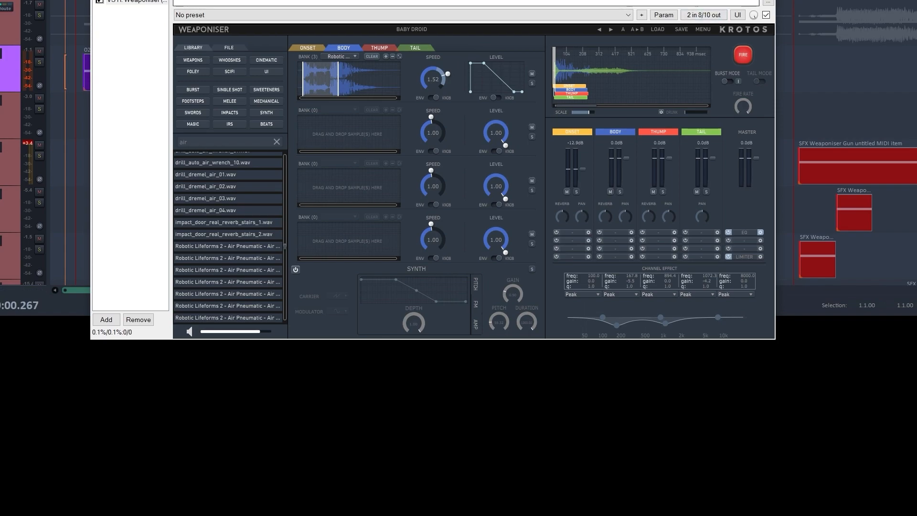
pyautogui.moveTo(649, 0); pyautogui.dragTo(657, 12)
pyautogui.click(773, 13)
pyautogui.click(410, 112)
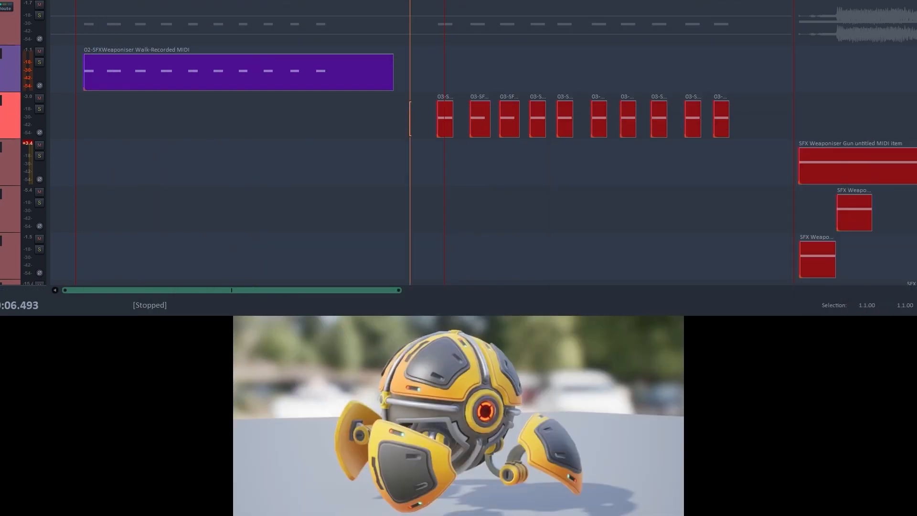
pyautogui.click(0, 53)
pyautogui.click(39, 109)
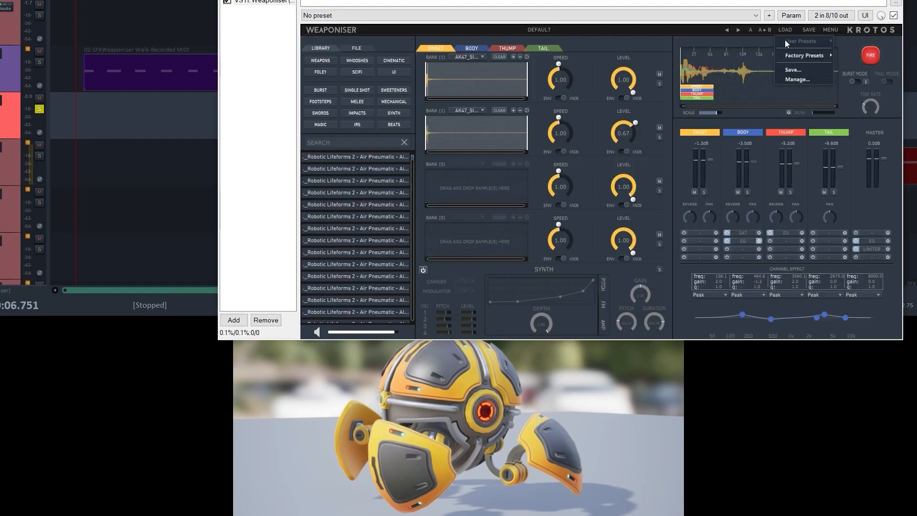
# - Try a 19_Robotic Lifeforms 2 factory preset in the soloed track's Weaponiser, and play the second shot's walk clips with it
pyautogui.moveTo(807, 56)
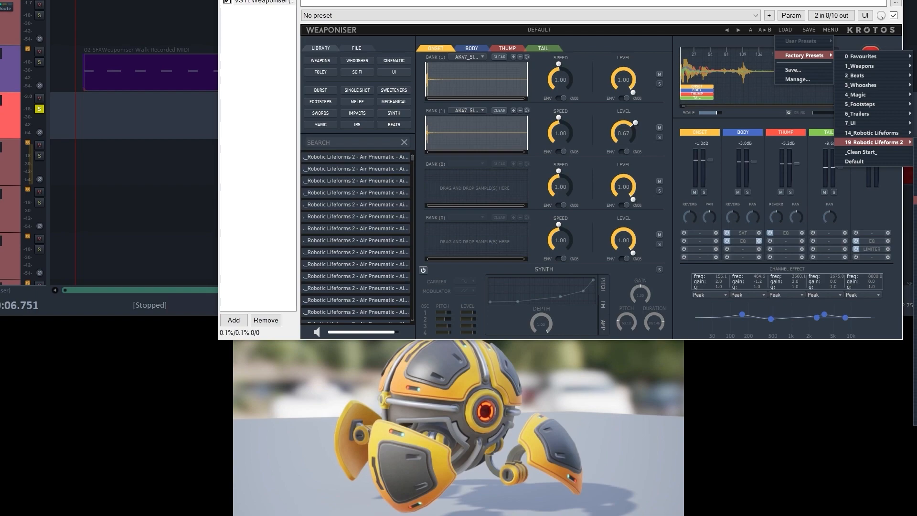
pyautogui.click(580, 35)
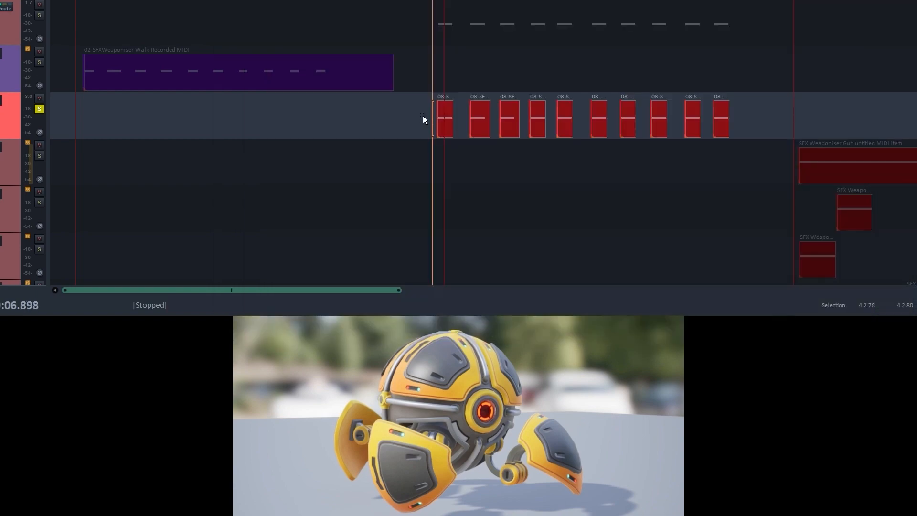
pyautogui.click(422, 119)
pyautogui.press('space')
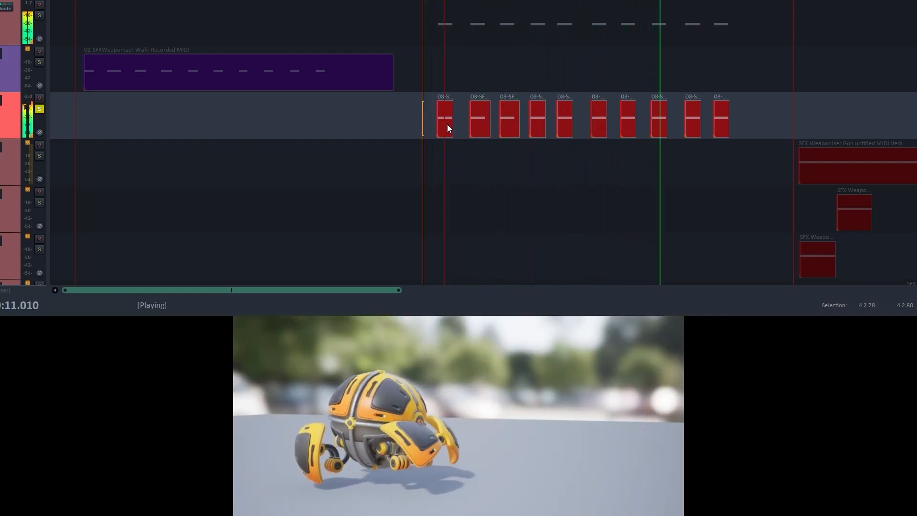
pyautogui.press('space')
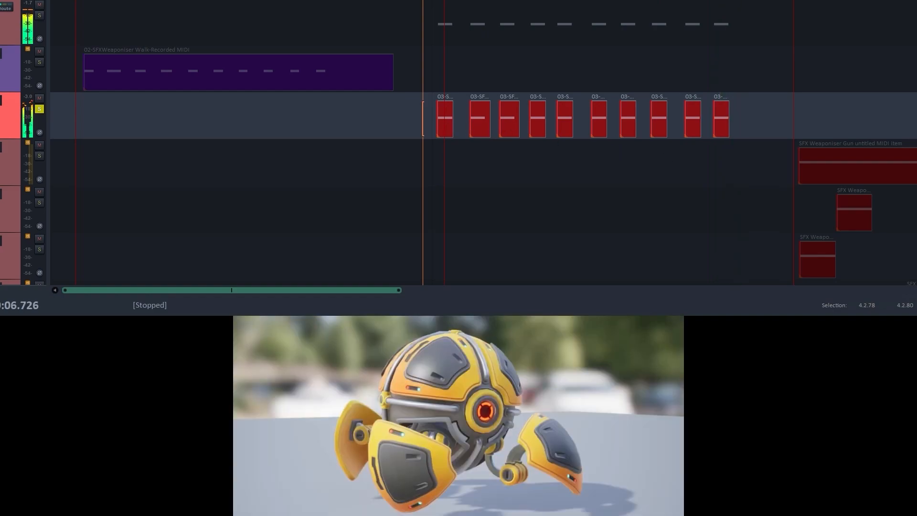
# - Load the Robotic Footstep 01 factory preset into the soloed track's Weaponiser
pyautogui.moveTo(916, 19); pyautogui.dragTo(861, 1)
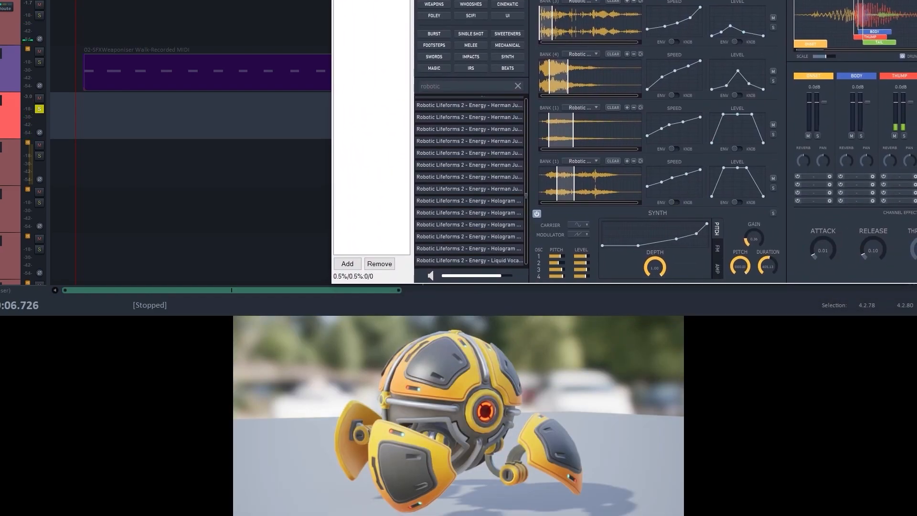
pyautogui.click(908, 0)
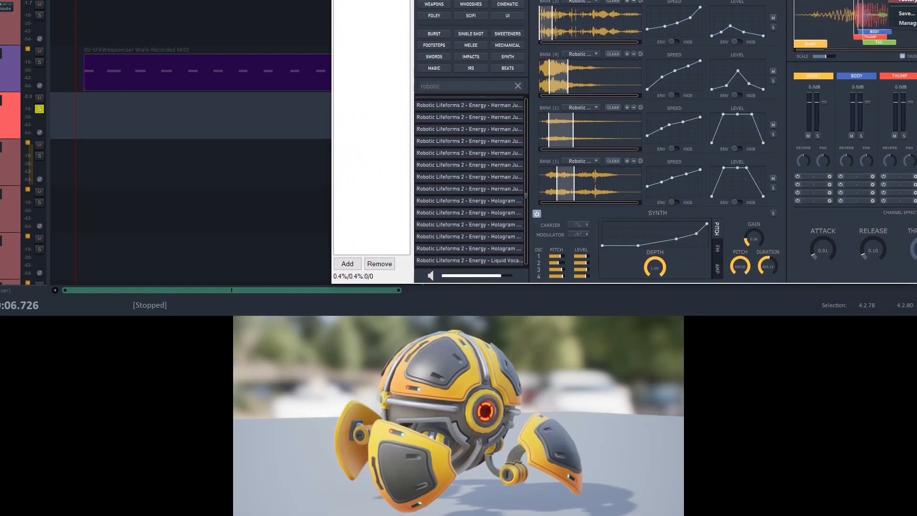
pyautogui.moveTo(907, 1)
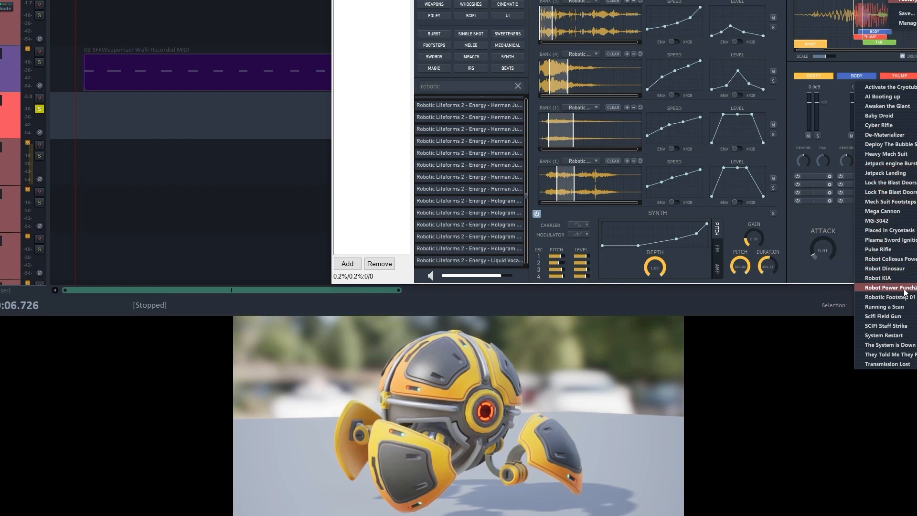
pyautogui.click(890, 298)
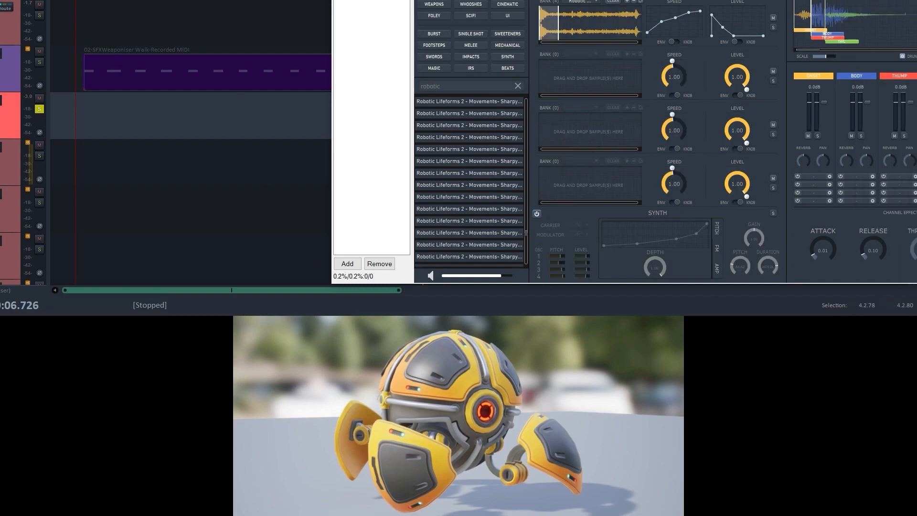
# - Play the second shot's walk clips with the Robotic Footstep 01 preset to hear how the footsteps fit the picture
pyautogui.press('space')
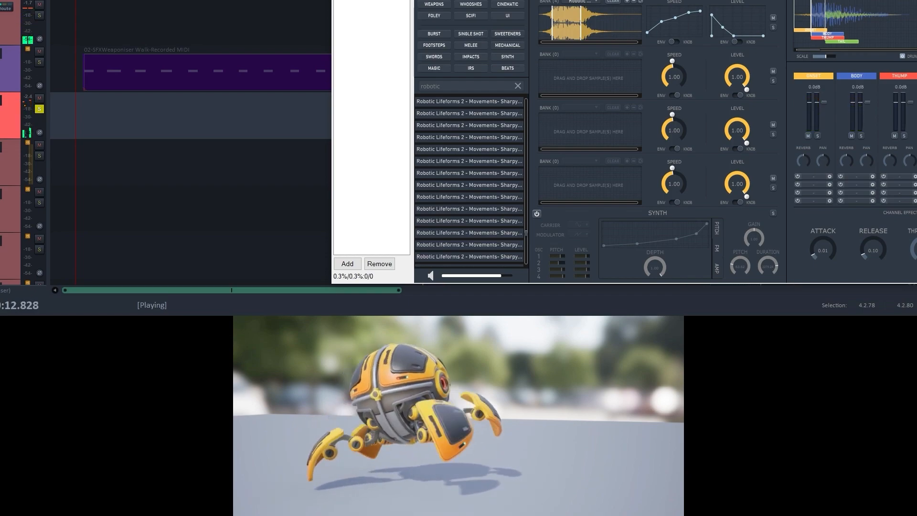
pyautogui.press('space')
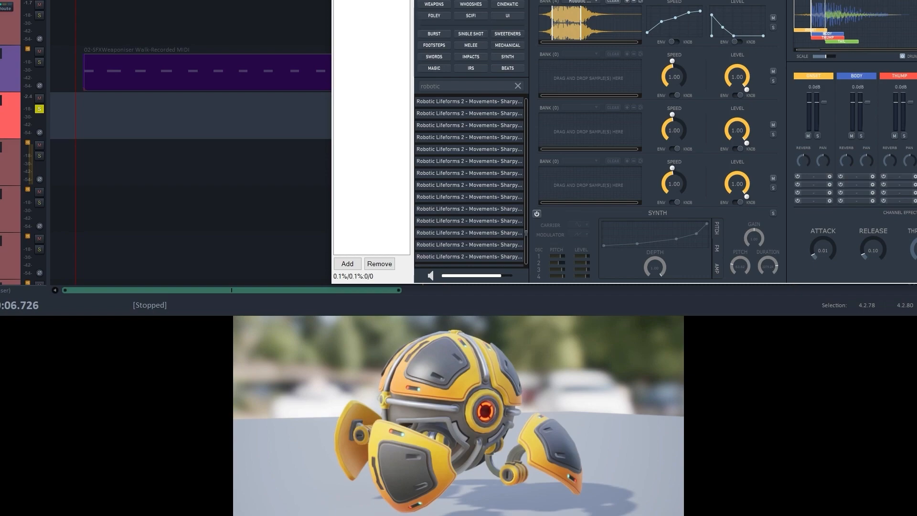
pyautogui.moveTo(611, 0); pyautogui.dragTo(487, 0)
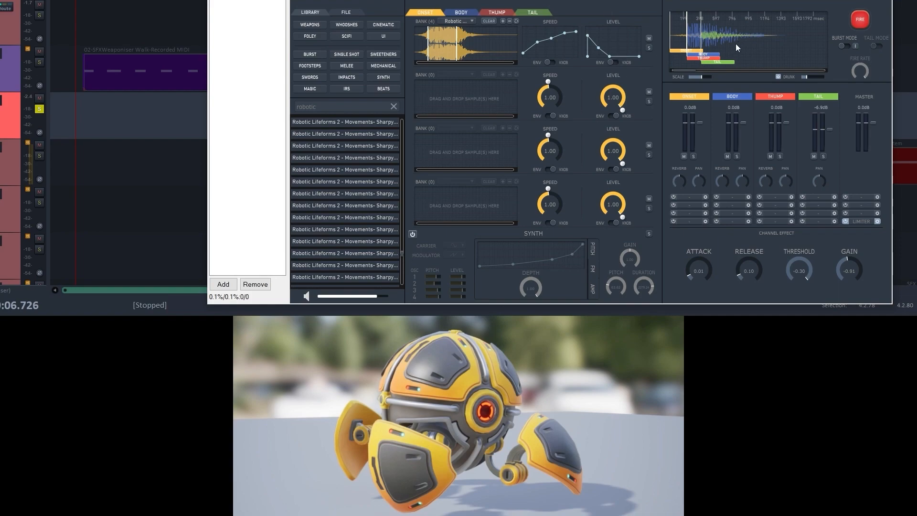
pyautogui.press('space')
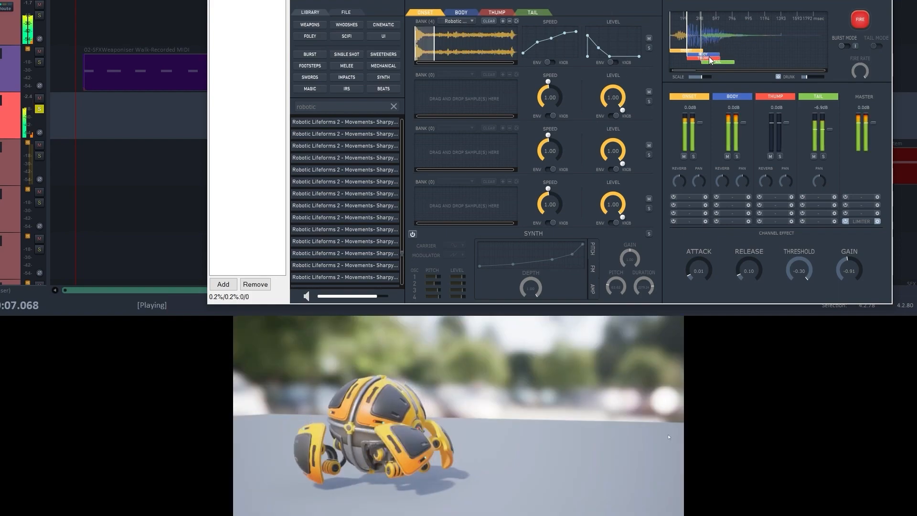
pyautogui.press('space')
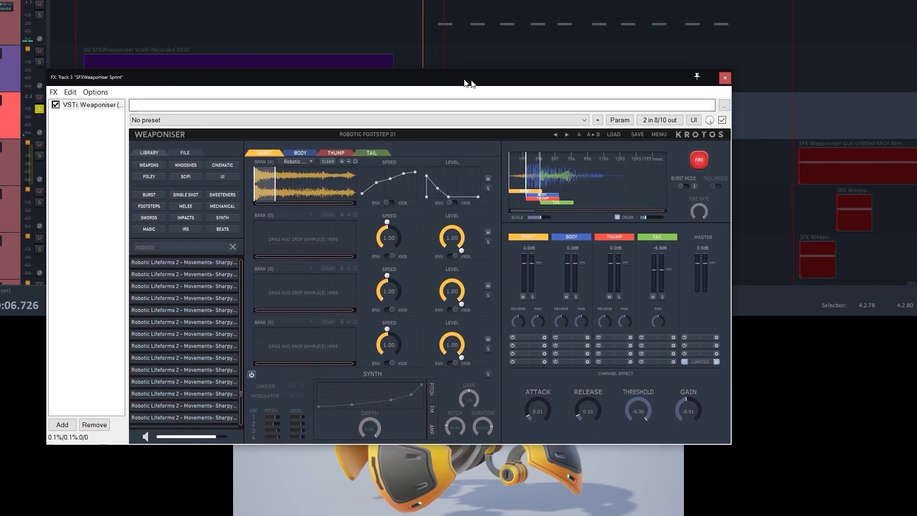
# - Delay the Weaponiser's Body, Thump and Tail layers to start together at the end of the Onset layer, and play the walk clips
pyautogui.moveTo(466, 82); pyautogui.dragTo(611, 51)
pyautogui.moveTo(701, 173); pyautogui.dragTo(705, 168)
pyautogui.press('space')
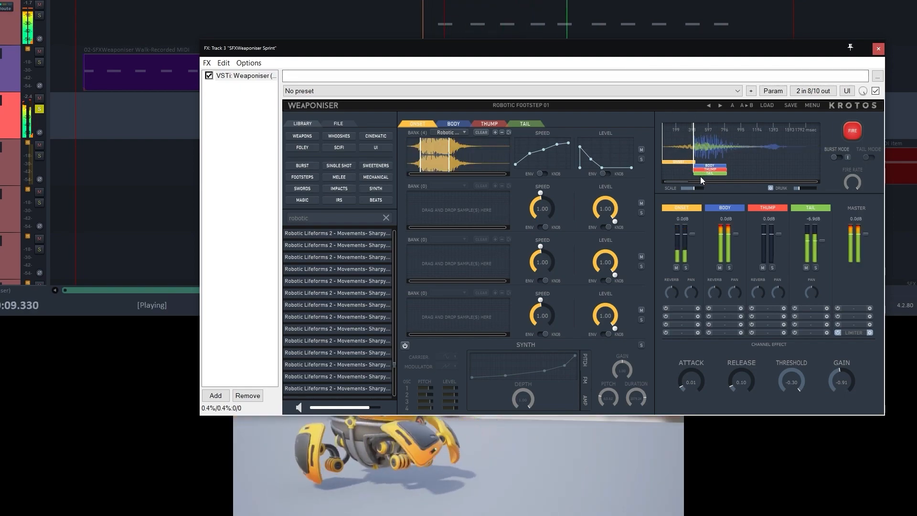
pyautogui.press('space')
pyautogui.moveTo(559, 49); pyautogui.dragTo(510, 0)
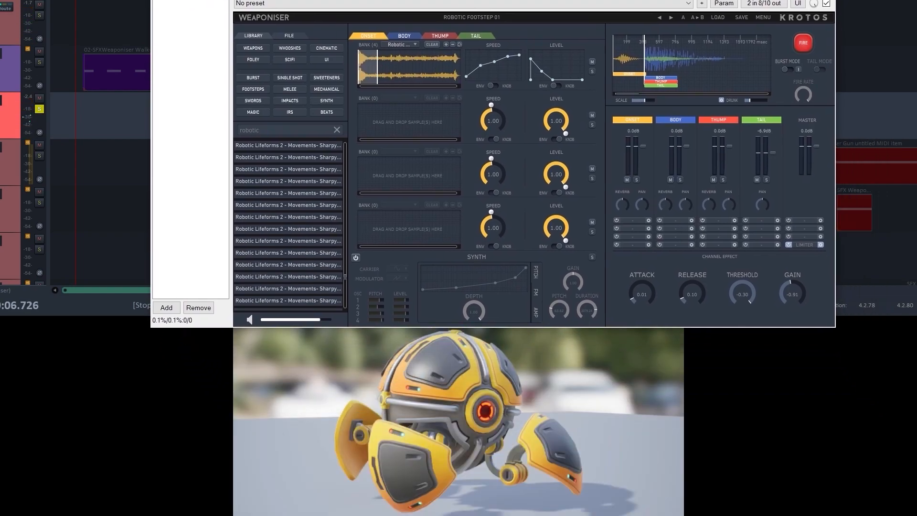
pyautogui.press('space')
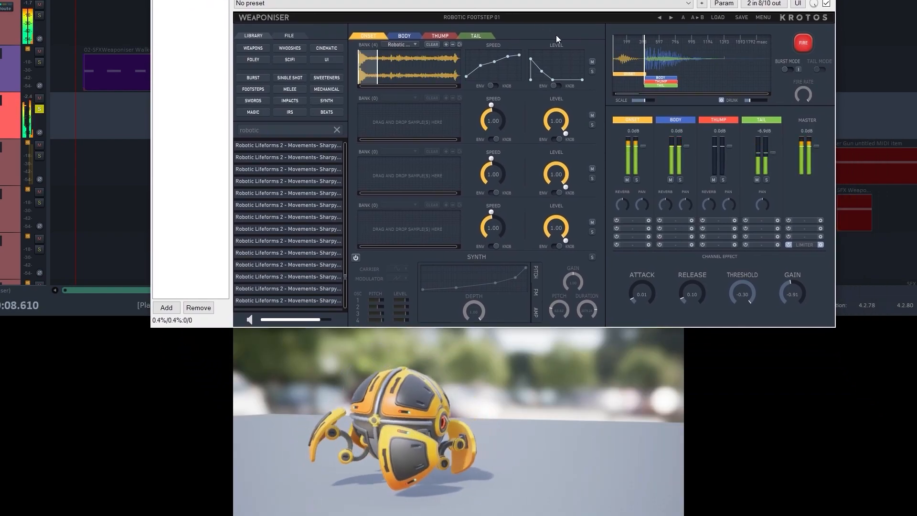
pyautogui.press('space')
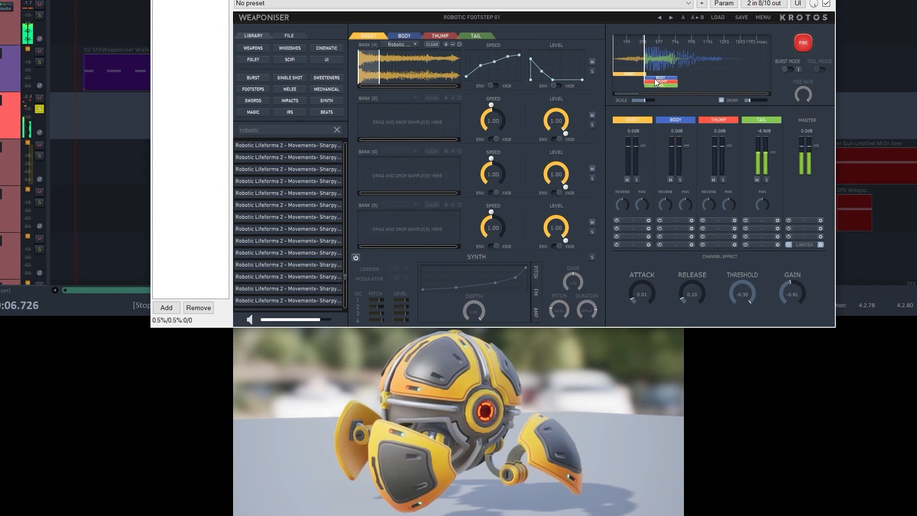
# - Shift the Body, Thump and Tail layers slightly earlier so they overlap the Onset's end, and play the result
pyautogui.moveTo(655, 79); pyautogui.dragTo(650, 83)
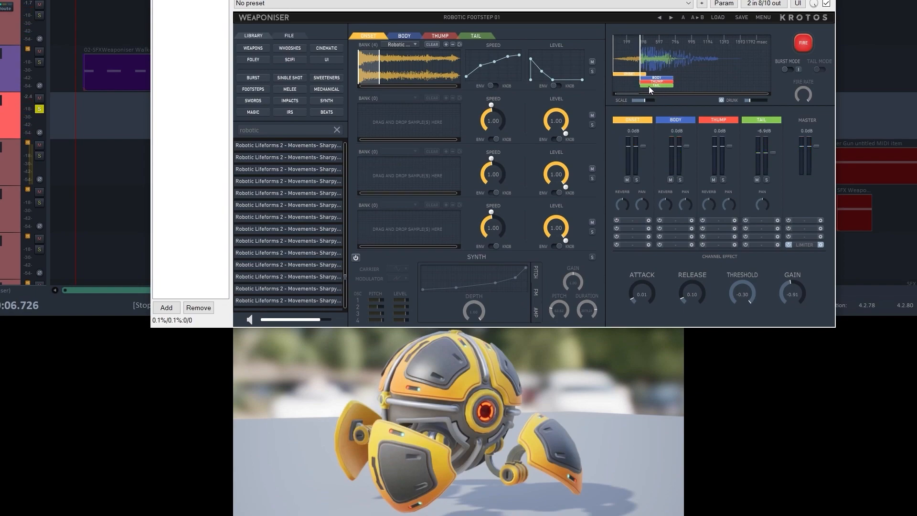
pyautogui.press('space')
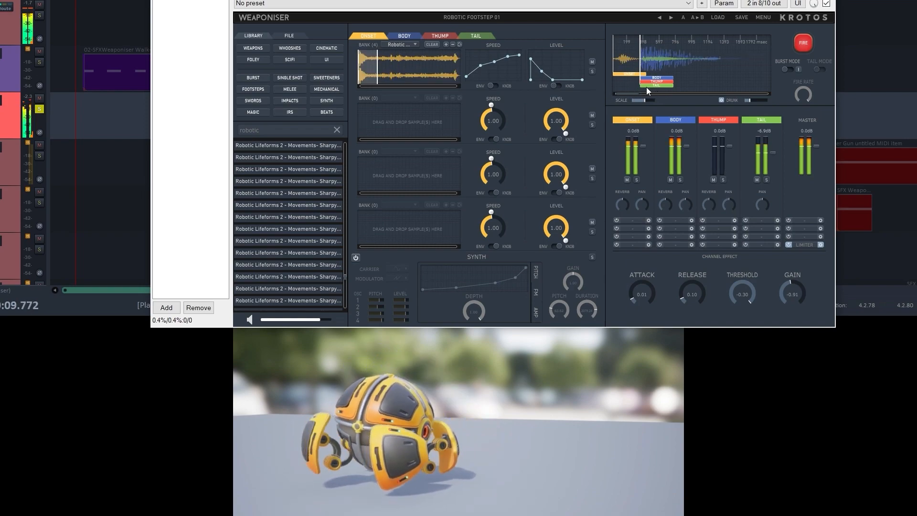
pyautogui.press('space')
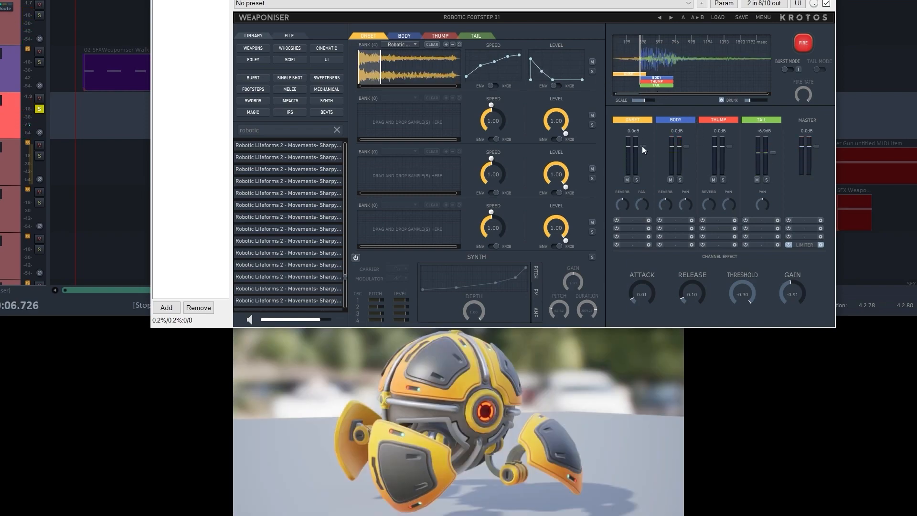
# - Lower the Onset channel's level to -6.9 dB and play the second shot's walk clips
pyautogui.moveTo(642, 145); pyautogui.dragTo(642, 156)
pyautogui.press('space')
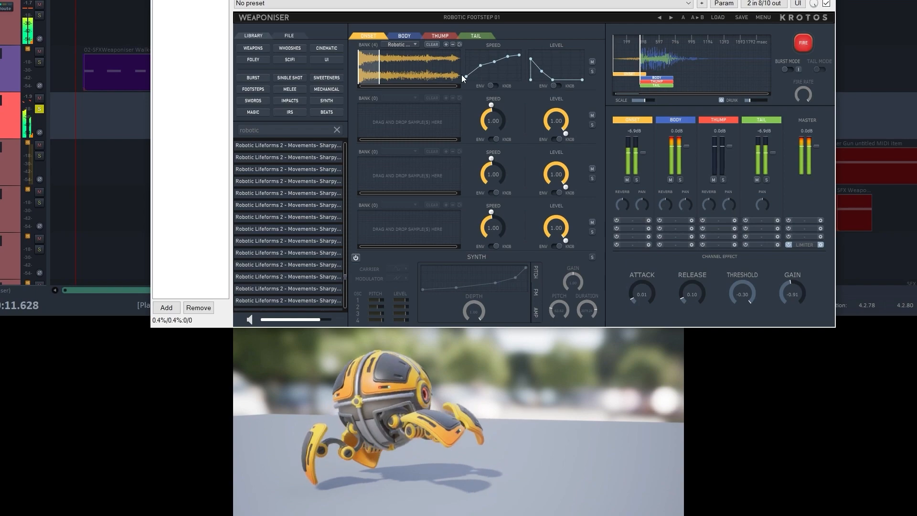
pyautogui.press('space')
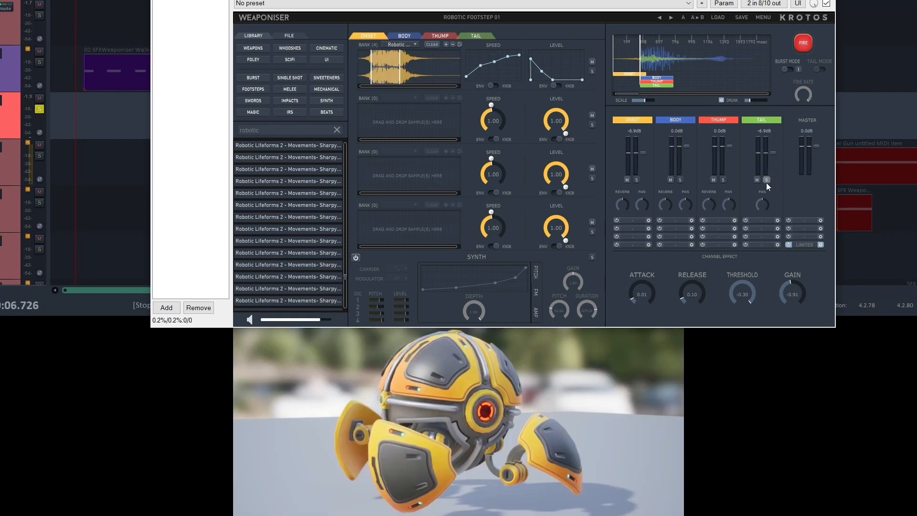
# - Show the Tail layer's banks, solo the Tail channel and its third sample bank, and play the walk clips
pyautogui.click(767, 180)
pyautogui.click(481, 38)
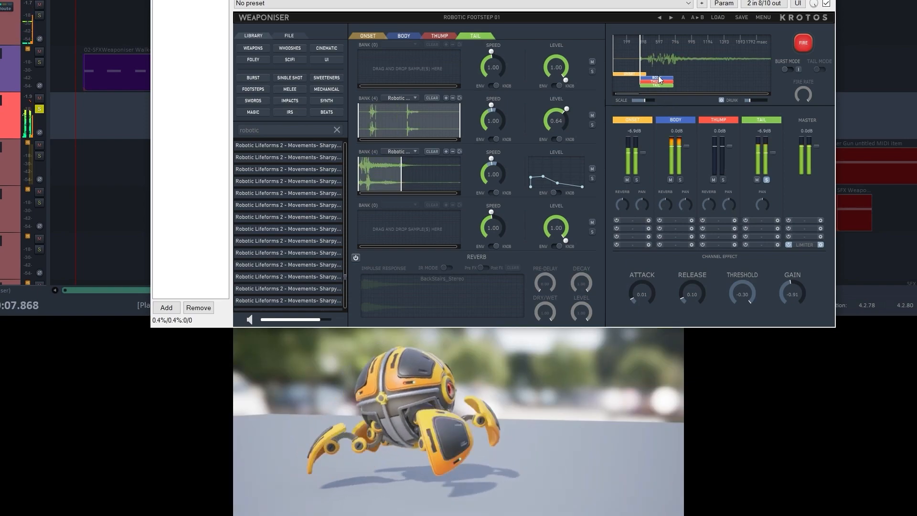
pyautogui.press('space')
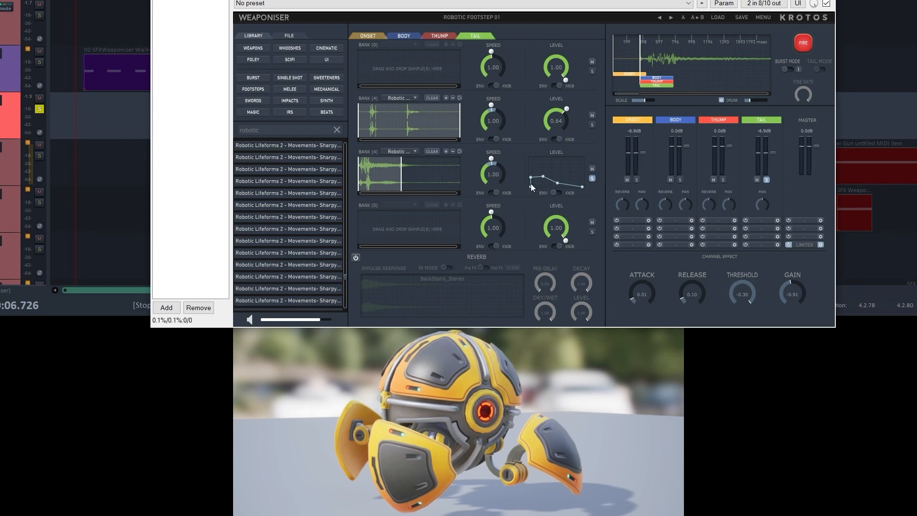
pyautogui.moveTo(525, 0)
pyautogui.mouseDown()
pyautogui.moveTo(482, 16)
pyautogui.moveTo(518, 13)
pyautogui.mouseUp()
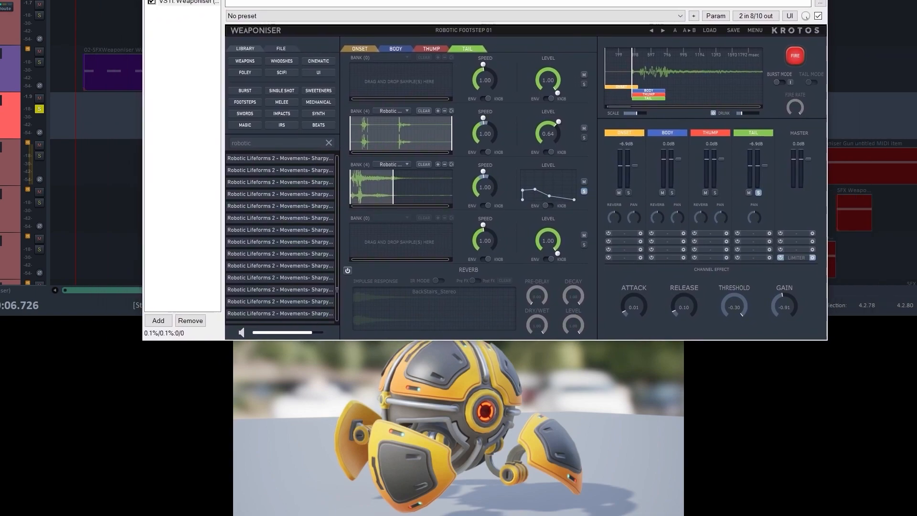
pyautogui.press('space')
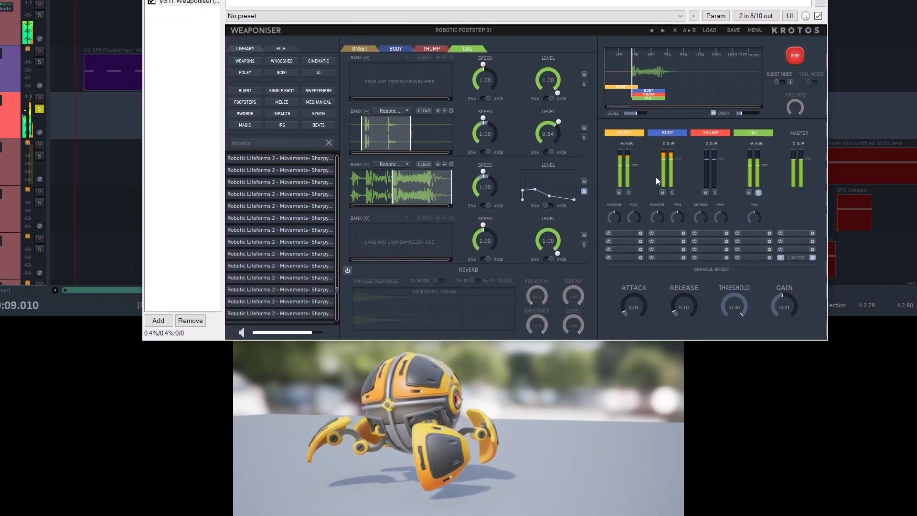
# - Make the Body layer start first and the Onset last, set the Onset level to -16.3 dB, and play the walk clips
pyautogui.press('space')
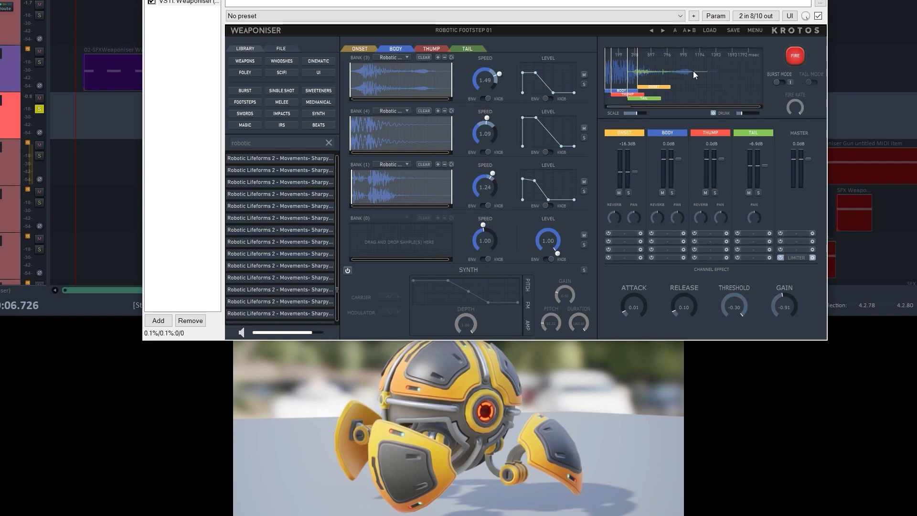
pyautogui.press('space')
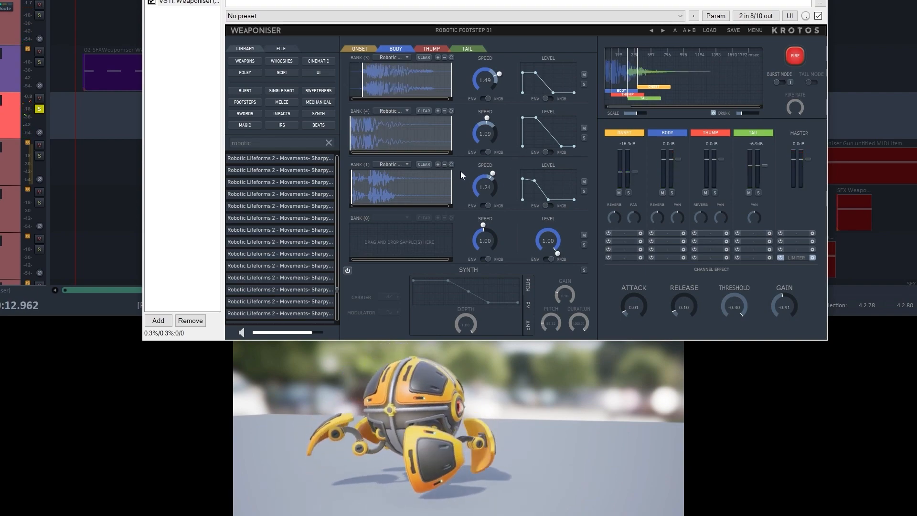
pyautogui.press('space')
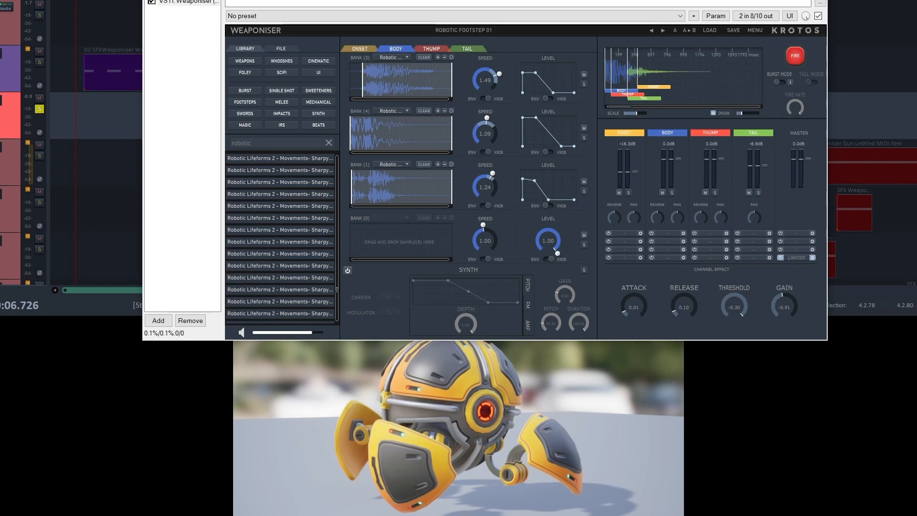
# - Close the Weaponiser window, switch the solo to the SFXWeaponiser Walk track, and play the first shot's walk from its start
pyautogui.press('Escape')
pyautogui.click(39, 109)
pyautogui.click(39, 62)
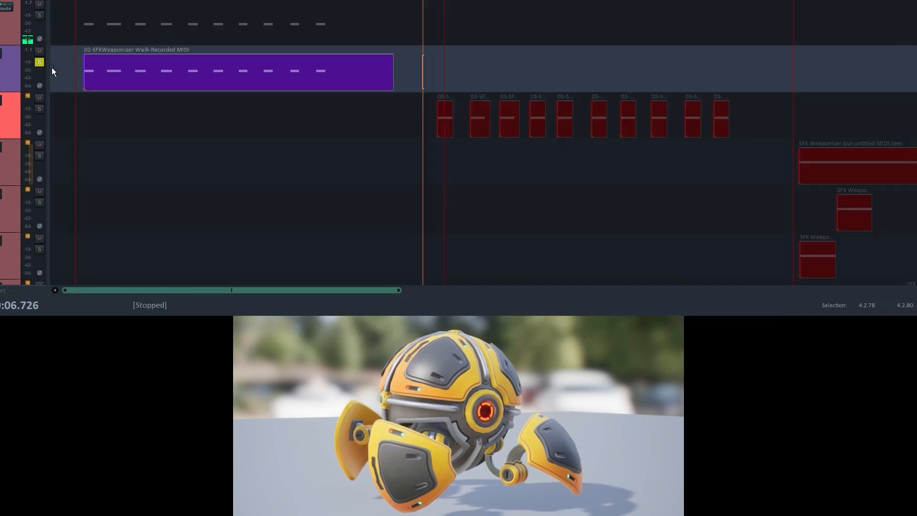
pyautogui.click(76, 55)
pyautogui.press('space')
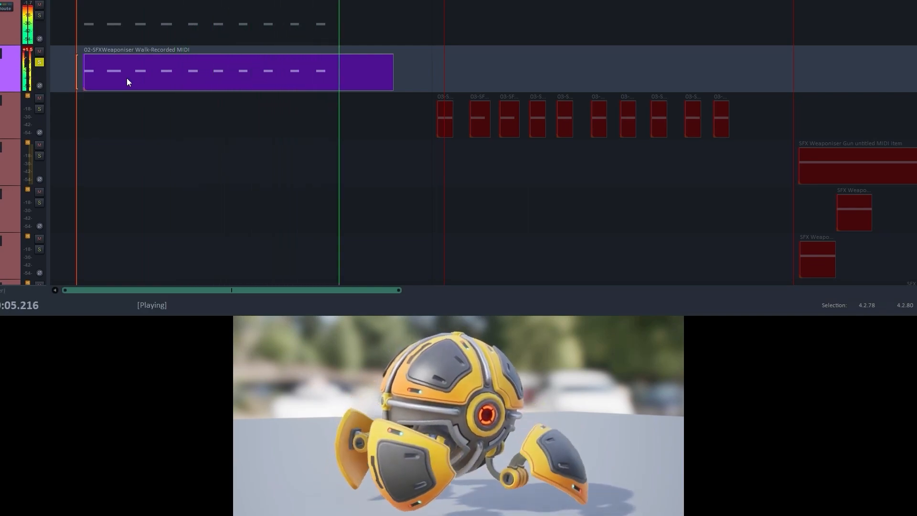
pyautogui.press('space')
# - Switch the solo back to the SFXWeaponiser Sprint track and play the second shot from just before its first clip
pyautogui.click(38, 62)
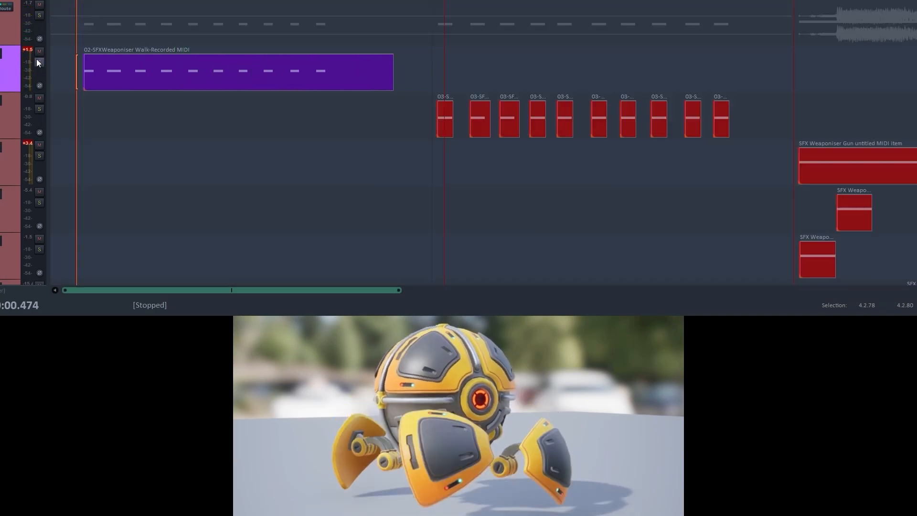
pyautogui.click(39, 109)
pyautogui.click(430, 114)
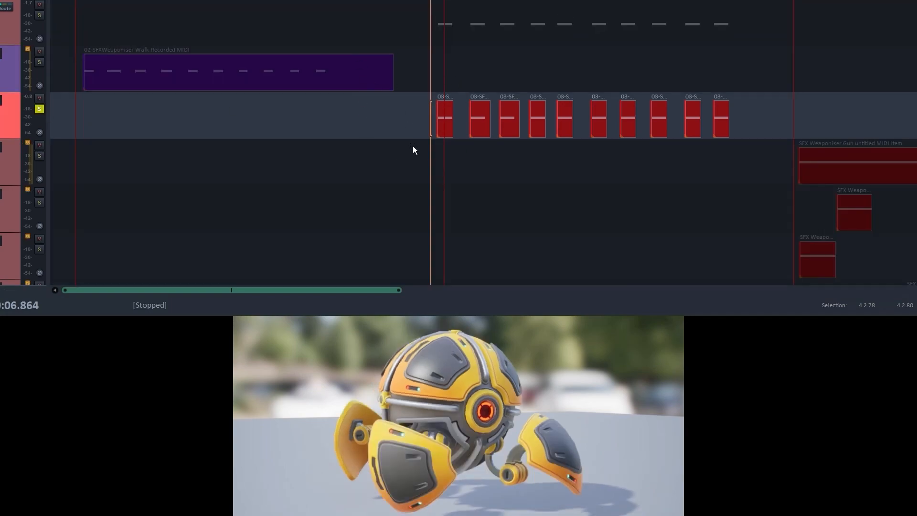
pyautogui.press('space')
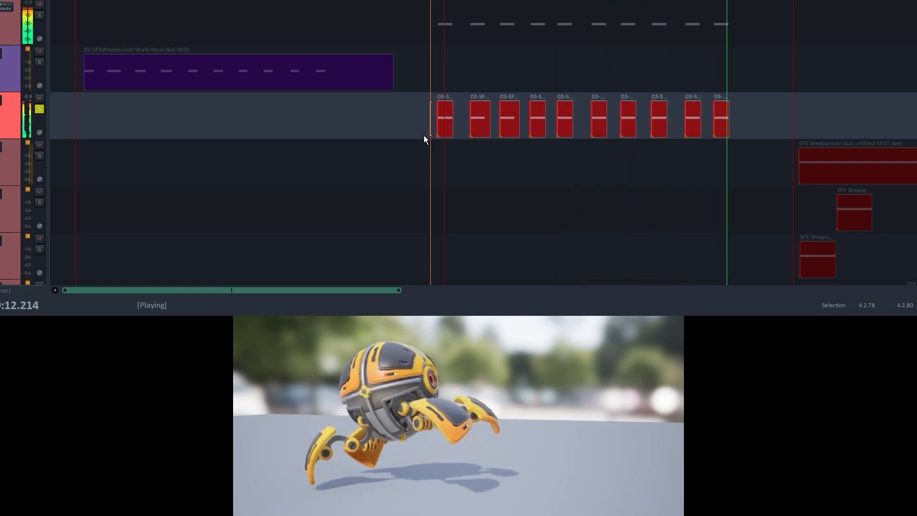
pyautogui.press('space')
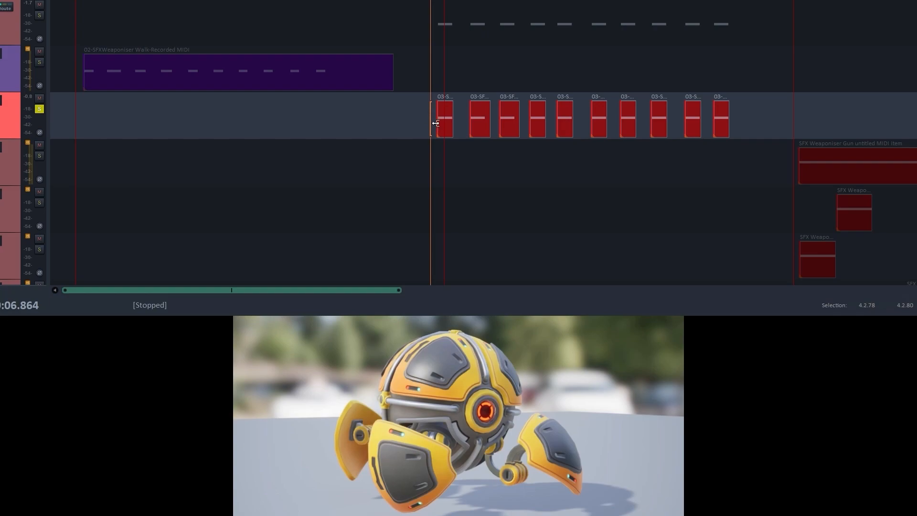
# - Clear the track solo and place the edit cursor at the start of the SFX Weaponiser Gun clips
pyautogui.click(39, 109)
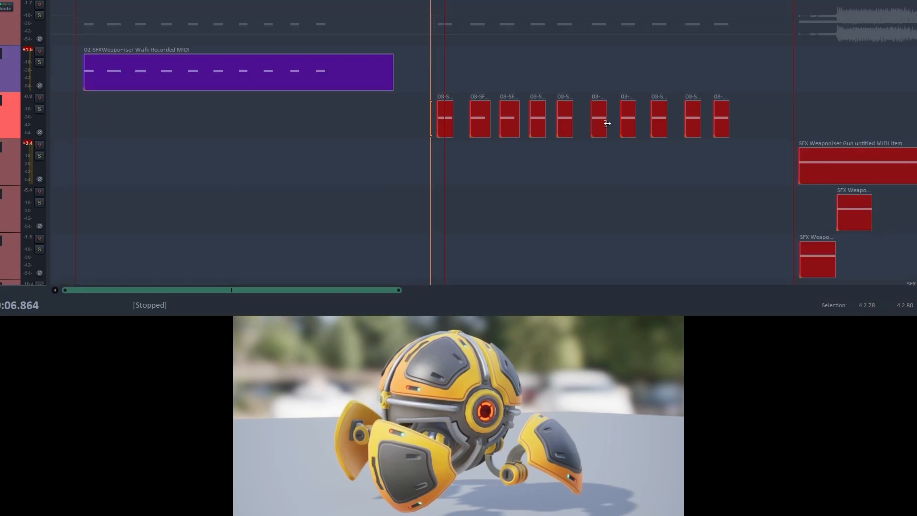
pyautogui.click(763, 160)
pyautogui.scroll(-2, 736, 148)
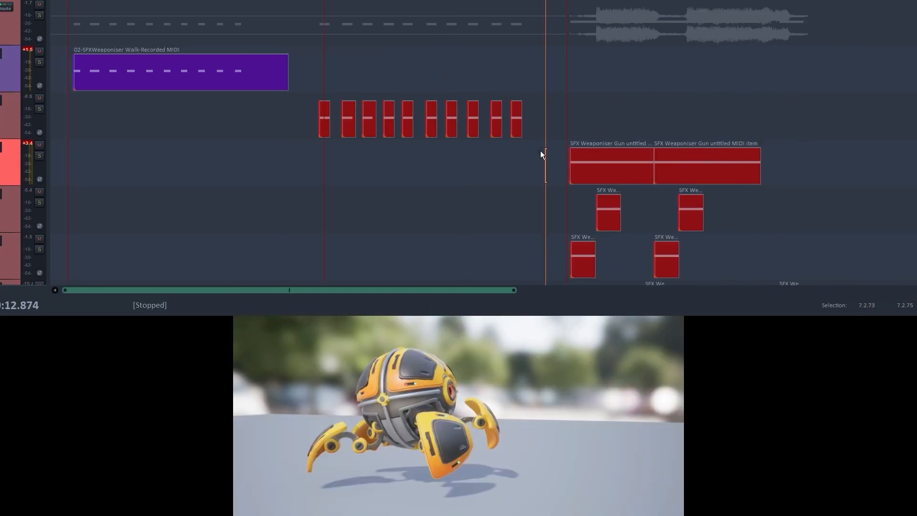
pyautogui.click(566, 151)
pyautogui.scroll(-1, 531, 180)
pyautogui.scroll(-2, 502, 148)
pyautogui.scroll(1, 481, 119)
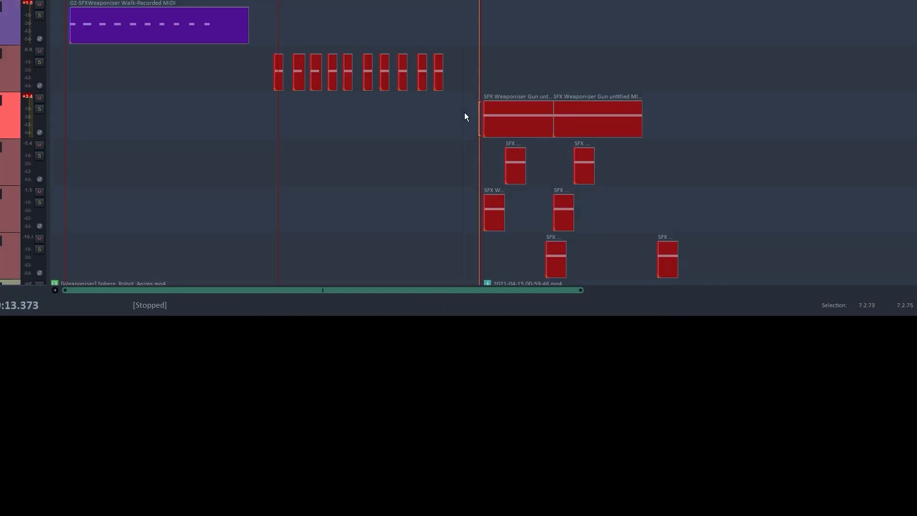
pyautogui.click(468, 116)
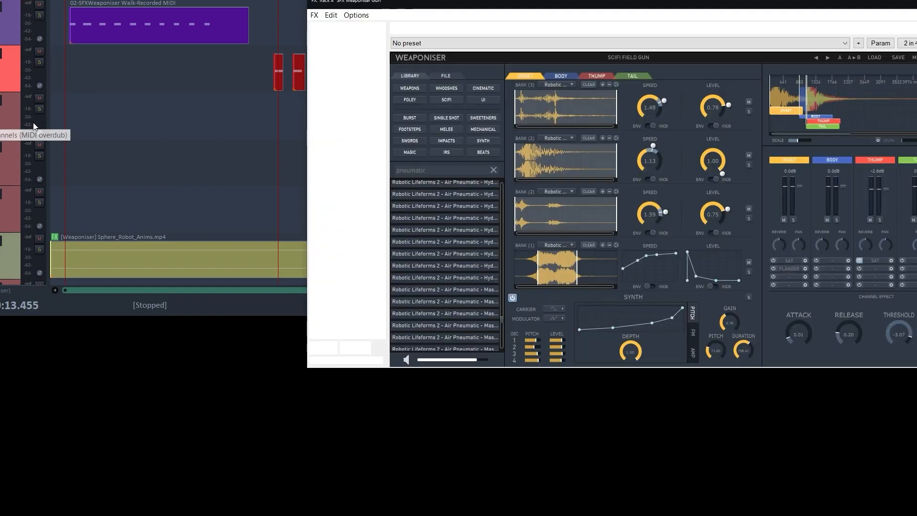
# - Open the SFX Weaponiser Gun track's Weaponiser, solo that track, and play its clips with the gun shot's video in view
pyautogui.moveTo(503, 5); pyautogui.dragTo(323, 0)
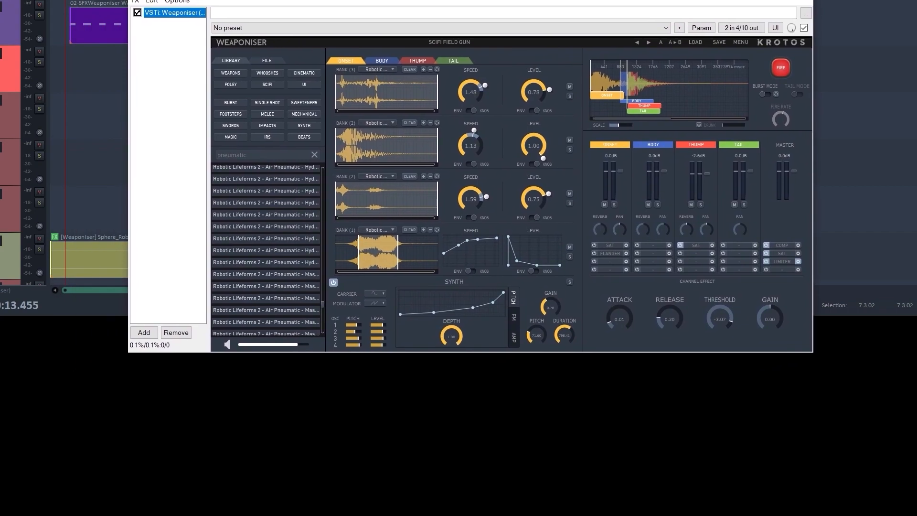
pyautogui.moveTo(549, 0); pyautogui.dragTo(538, 196)
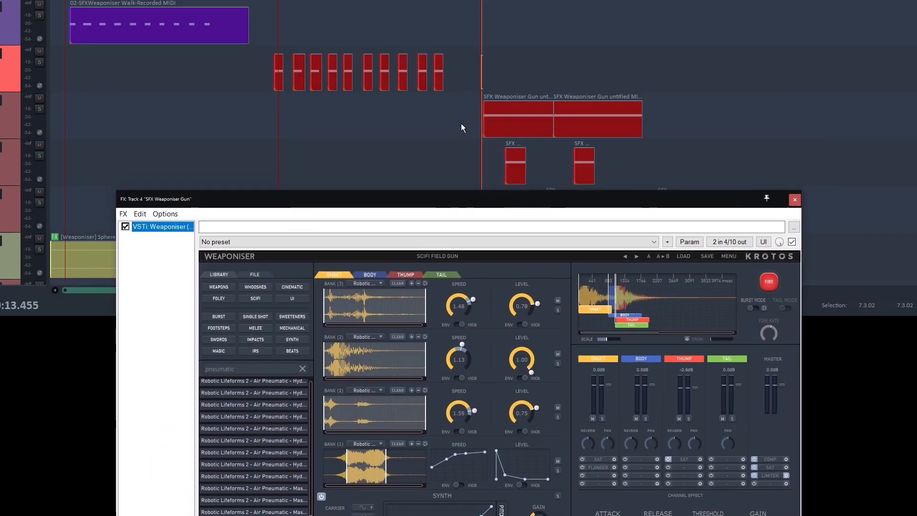
pyautogui.click(40, 109)
pyautogui.moveTo(330, 207); pyautogui.dragTo(916, 0)
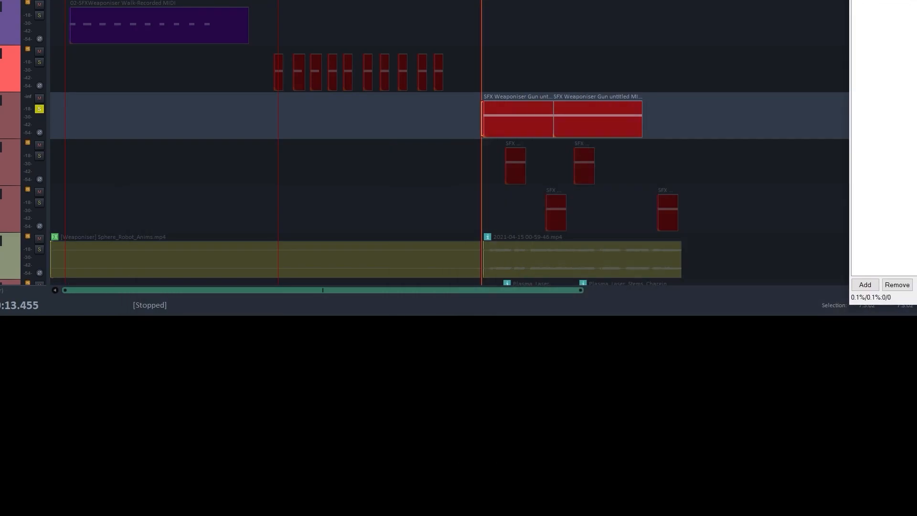
pyautogui.press('space')
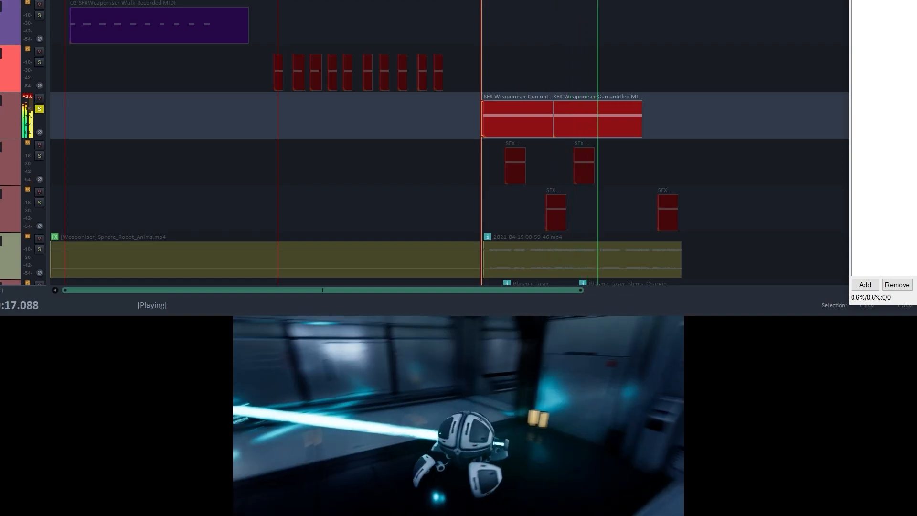
# - Stop playback, close the Weaponiser window, and switch the solo to the track directly below SFX Weaponiser Gun
pyautogui.press('space')
pyautogui.moveTo(860, 0); pyautogui.dragTo(0, 238)
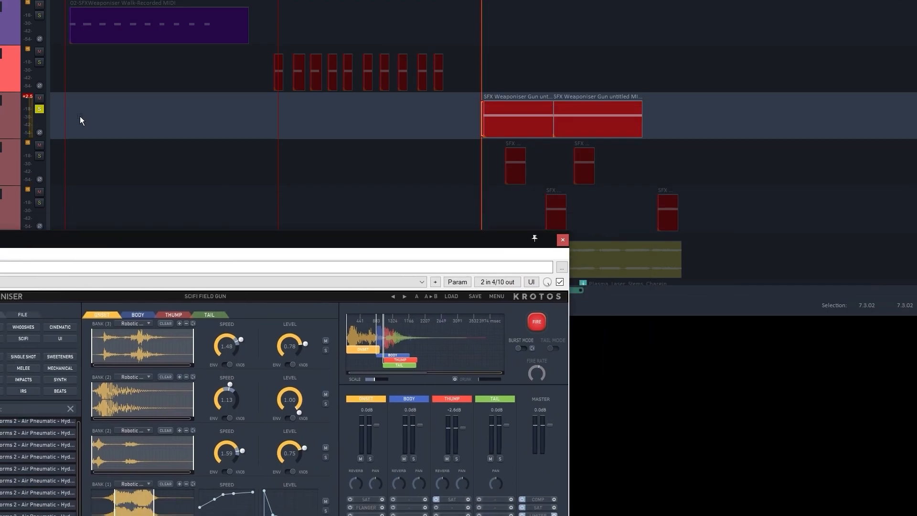
pyautogui.click(563, 239)
pyautogui.click(39, 109)
pyautogui.click(39, 156)
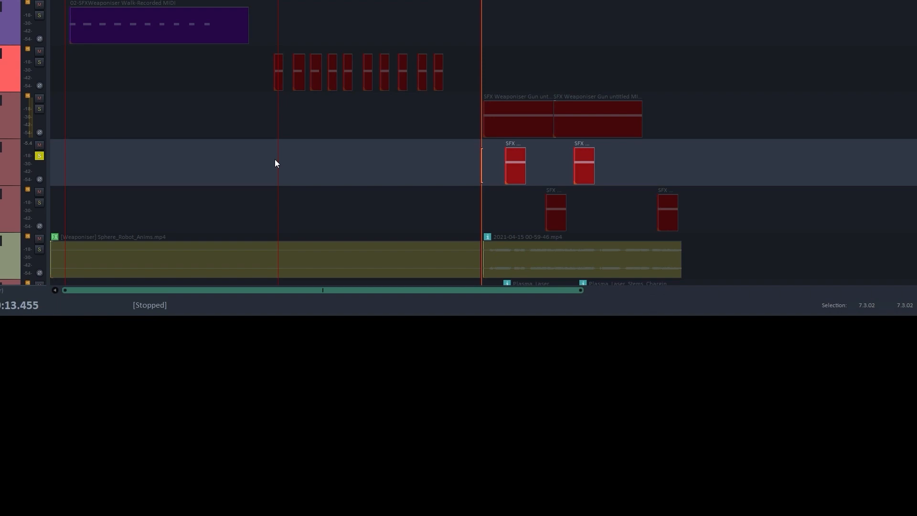
# - Fire the Mega Cannon sound in the soloed track's Weaponiser, and play the track from just before its first clip
pyautogui.press('f')
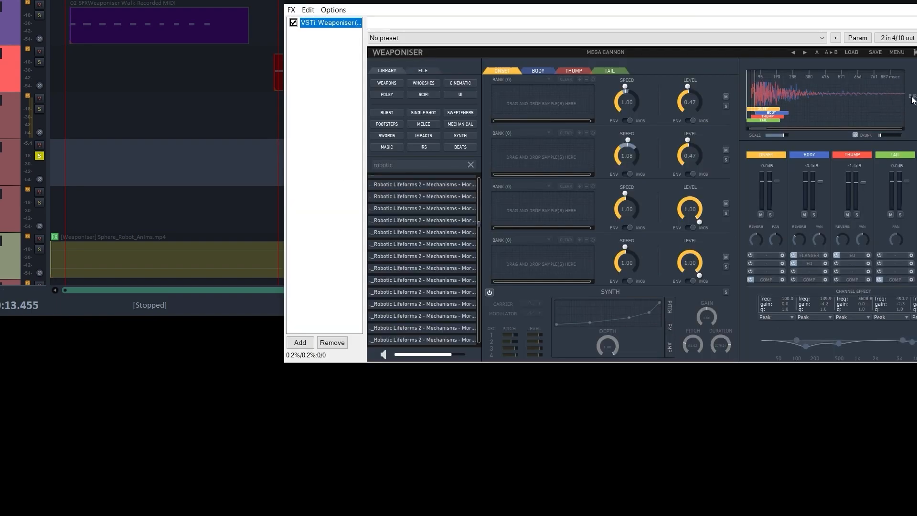
pyautogui.click(916, 101)
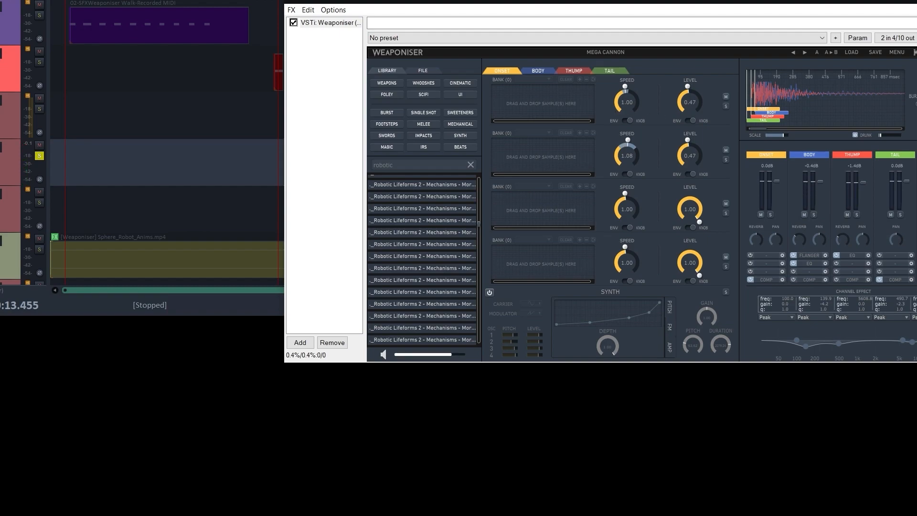
pyautogui.press('Escape')
pyautogui.click(490, 154)
pyautogui.press('space')
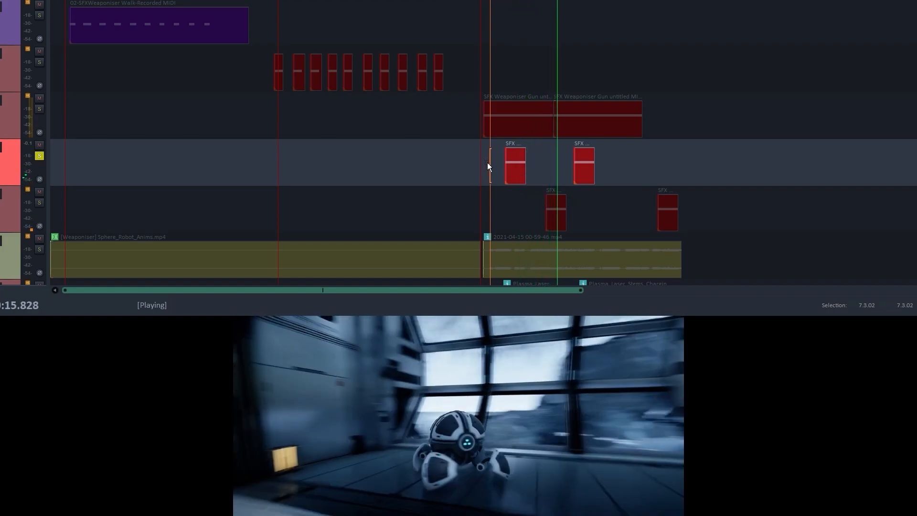
# - Add the SFX Weaponiser Gun track to the solo and play both tracks from just before the gun shot begins
pyautogui.press('space')
pyautogui.click(477, 150)
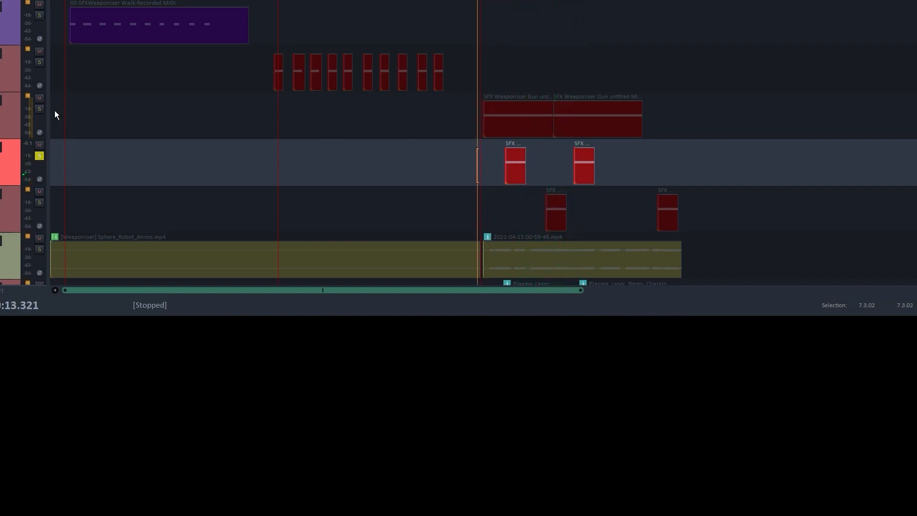
pyautogui.click(39, 109)
pyautogui.press('space')
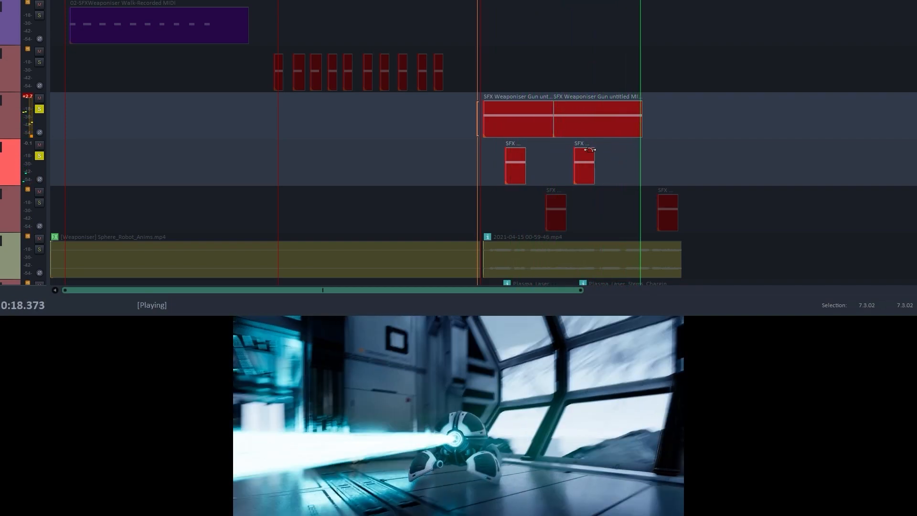
# - Stop playback, clear both gun track solos, and solo the track of short SFX clips directly above the video track
pyautogui.press('space')
pyautogui.scroll(-1, 255, 146)
pyautogui.click(41, 108)
pyautogui.click(39, 62)
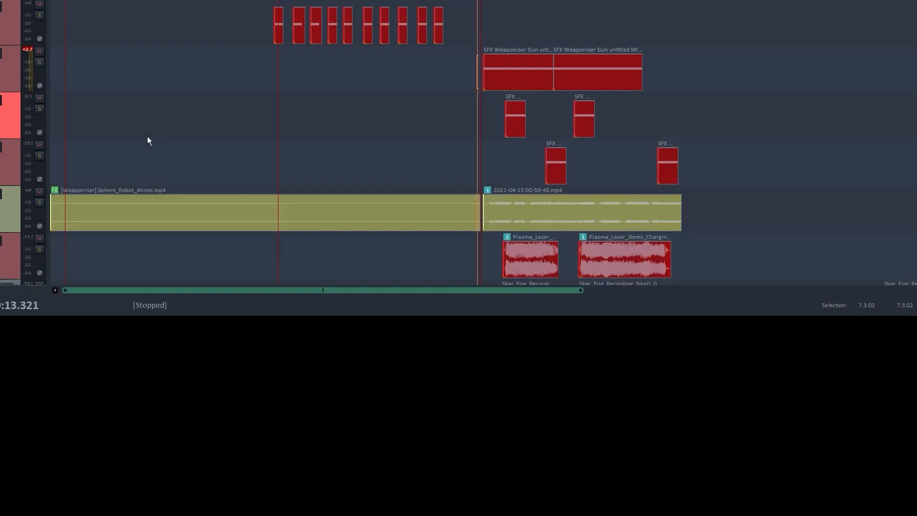
pyautogui.click(39, 155)
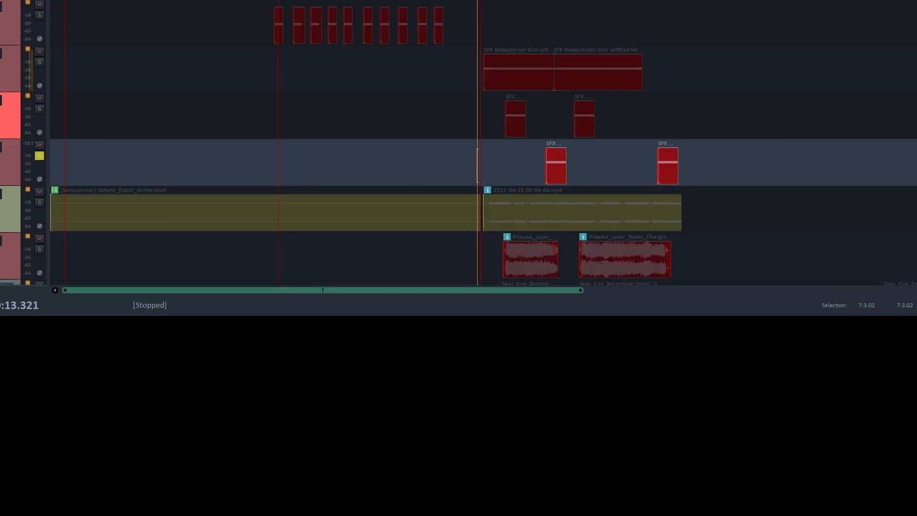
# - Open the soloed track's Weaponiser, fire its Robotic Footstep 01 sound, and close the window
pyautogui.moveTo(574, 0); pyautogui.dragTo(571, 3)
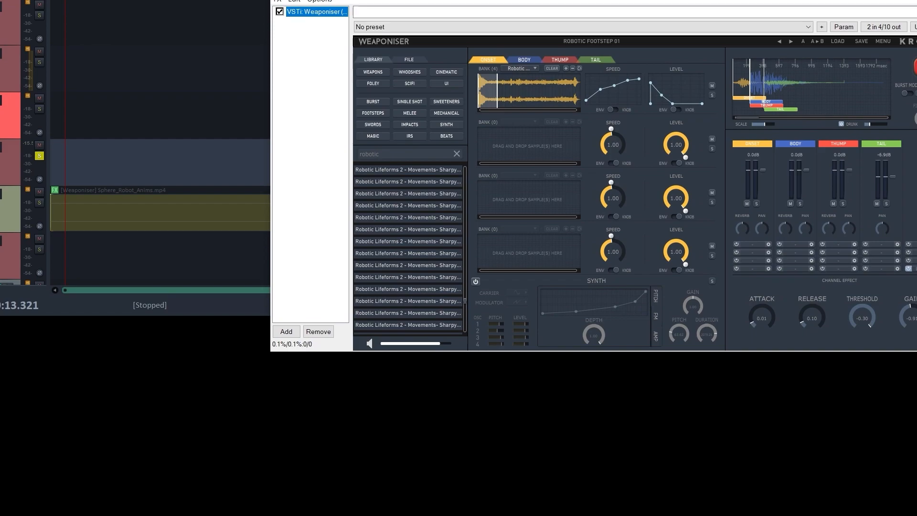
pyautogui.click(856, 90)
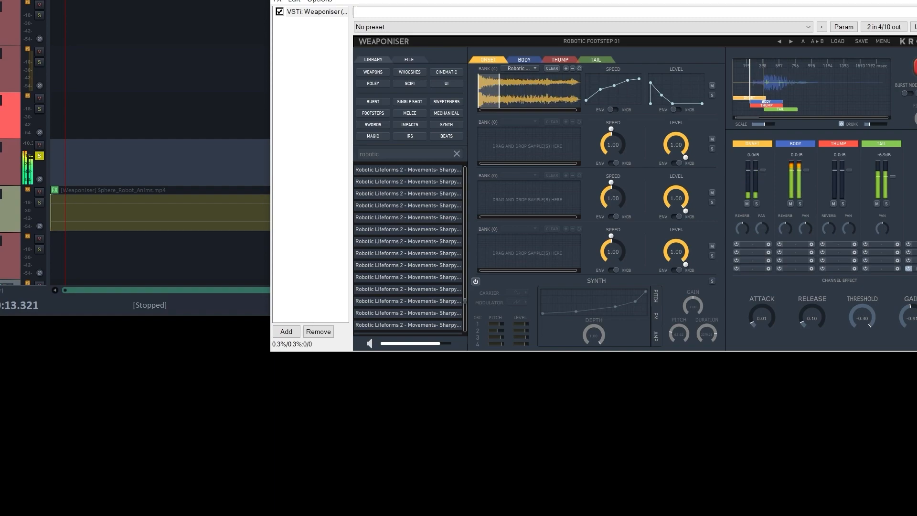
pyautogui.click(916, 0)
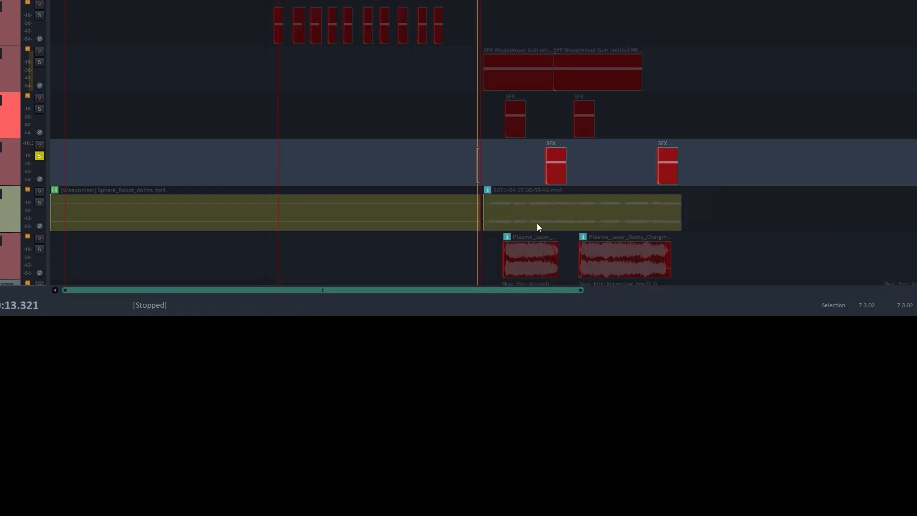
# - Play the soloed track from shortly before its first clip through its second clip
pyautogui.click(539, 154)
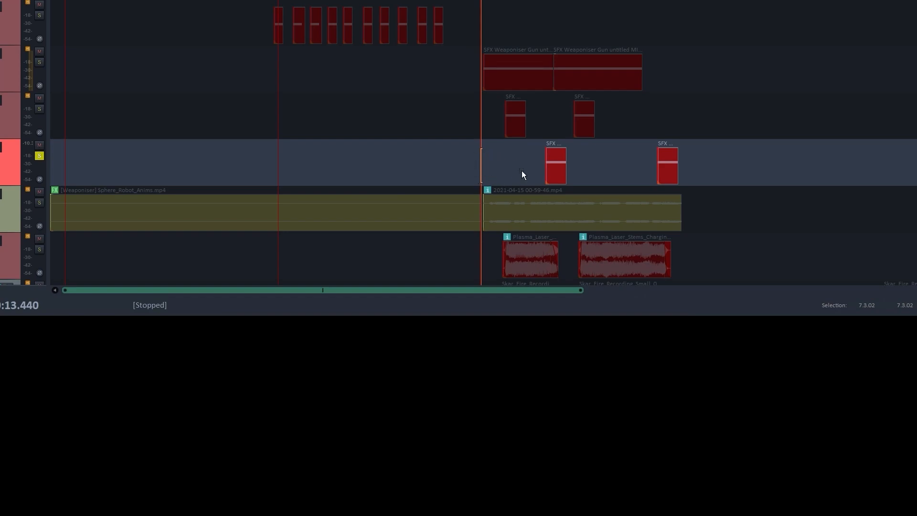
pyautogui.click(514, 149)
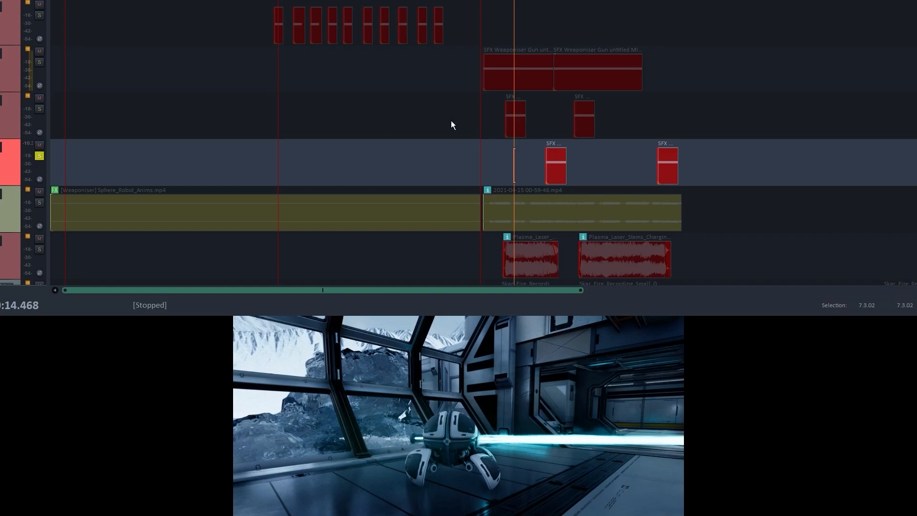
pyautogui.press('space')
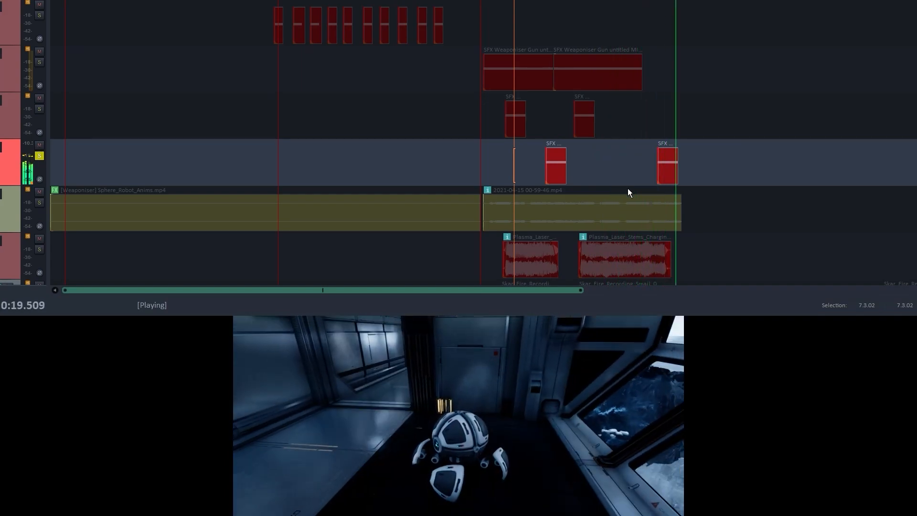
pyautogui.press('space')
# - Clear the track solo and place the edit cursor just before the SFX Weaponiser Gun clips
pyautogui.click(471, 162)
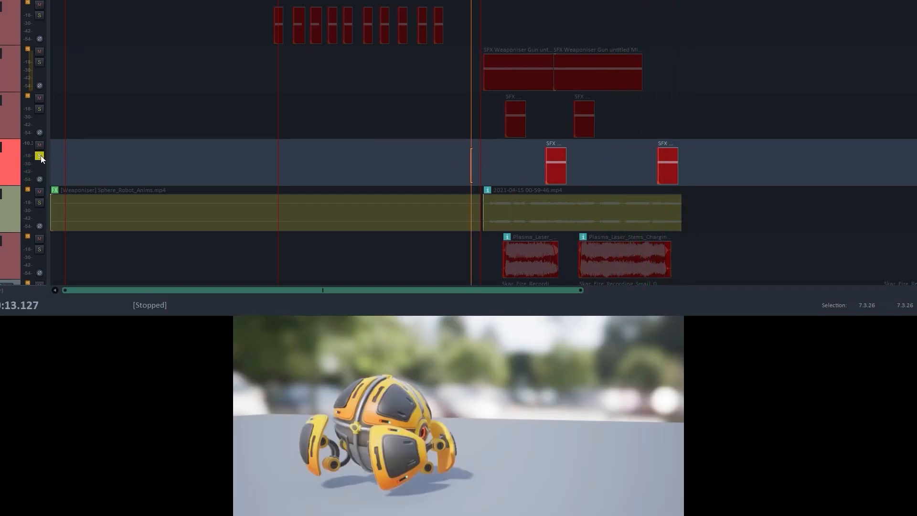
pyautogui.click(40, 156)
pyautogui.scroll(-1, 462, 190)
pyautogui.scroll(1, 473, 119)
pyautogui.click(478, 13)
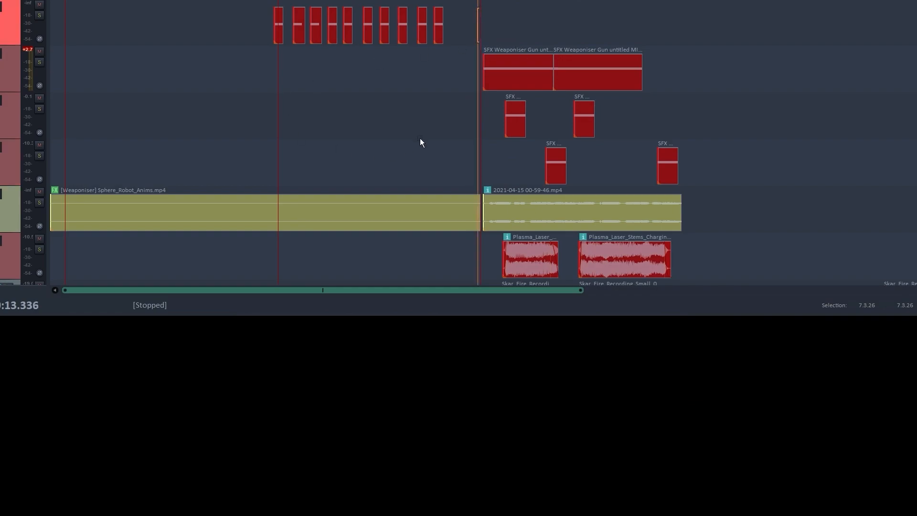
# - Play all the gun shot's layers together and switch the video to full screen
pyautogui.press('space')
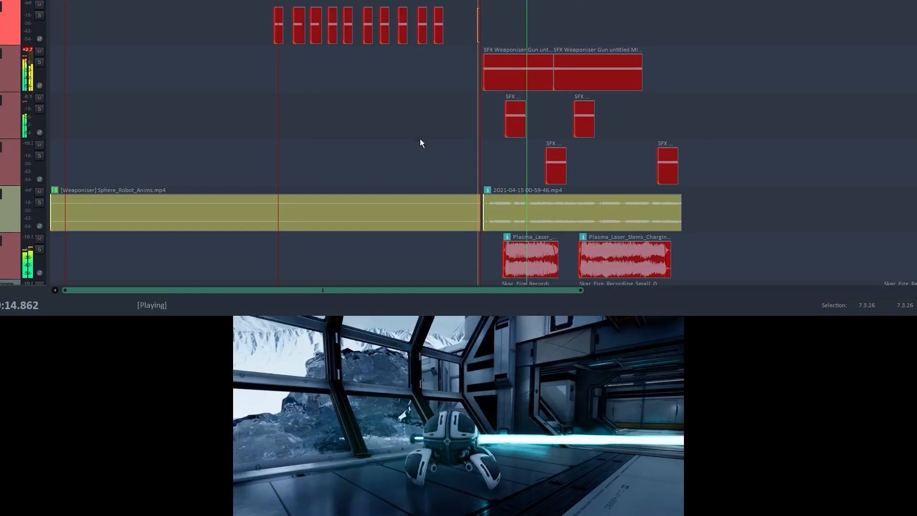
pyautogui.rightClick(432, 451)
pyautogui.click(465, 468)
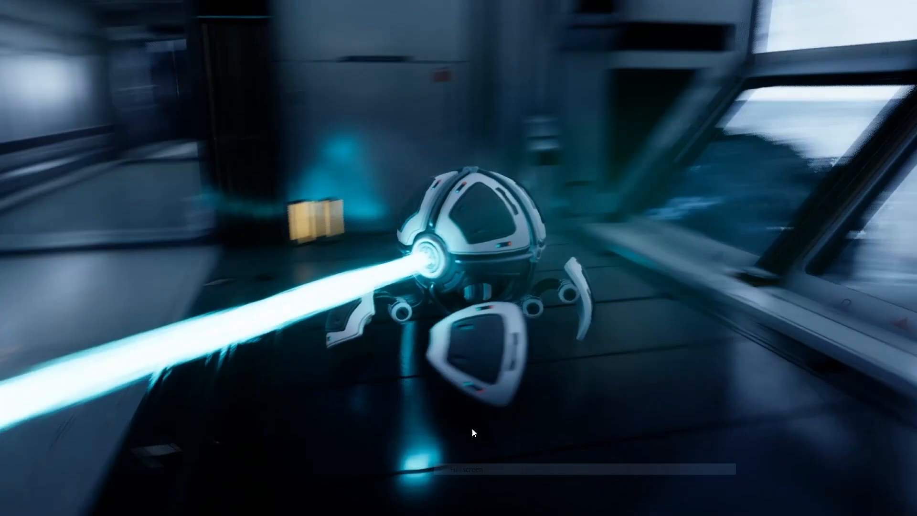